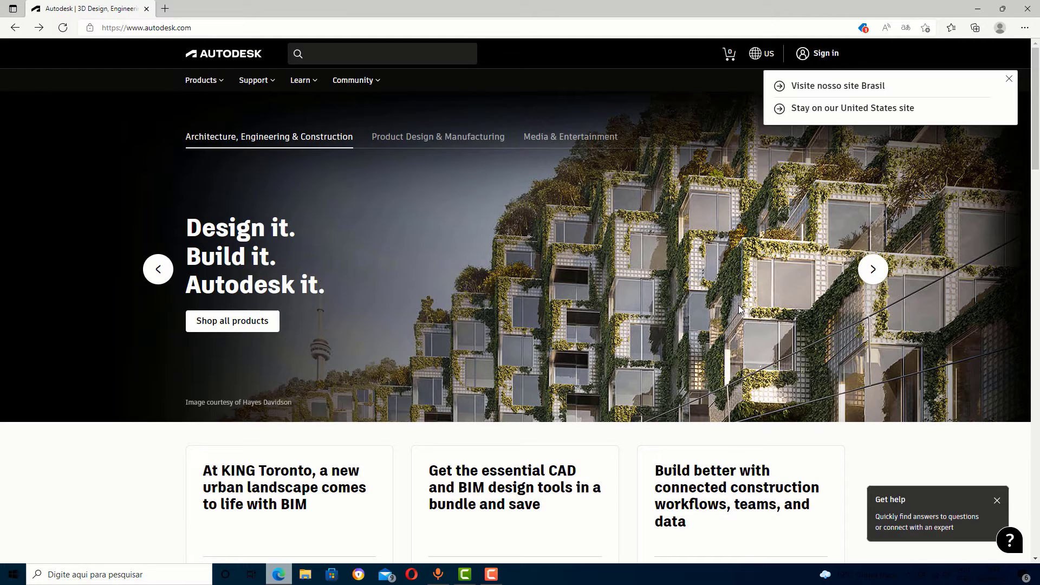
# Disable all Avast shields until the computer restarts, using the Avast tray icon menu.
pyautogui.click(908, 577)
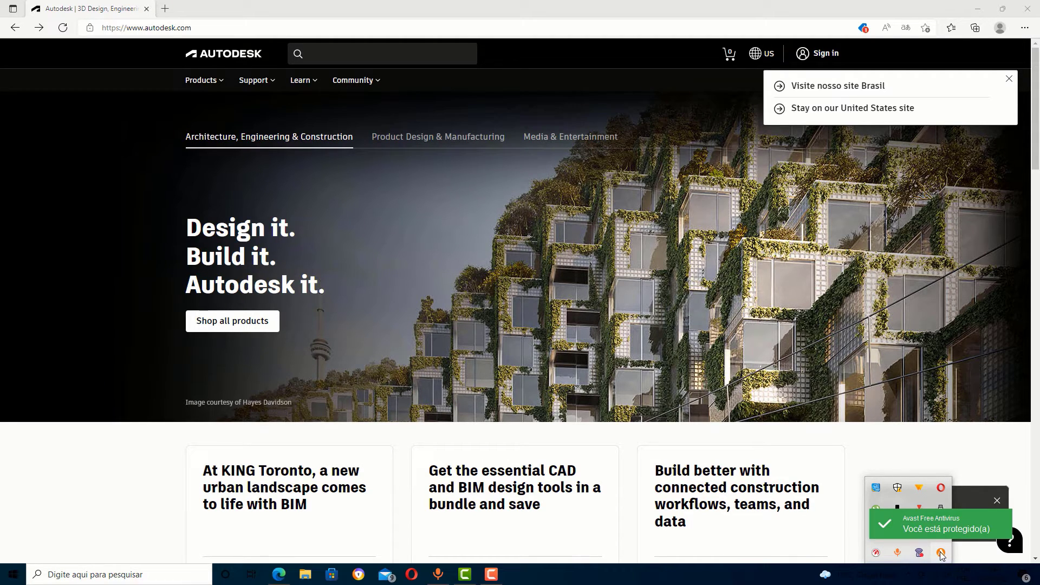
pyautogui.rightClick(941, 553)
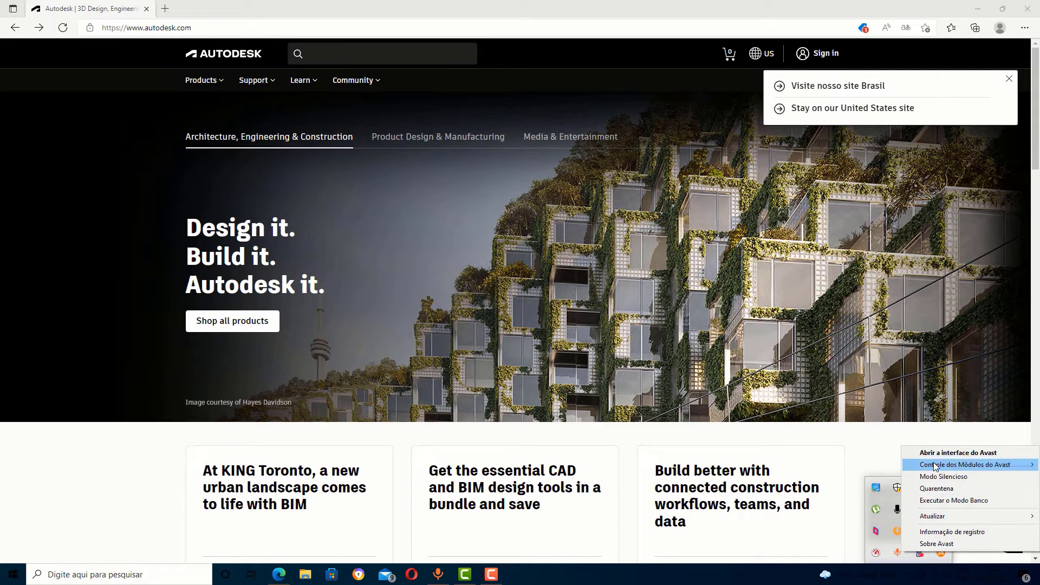
pyautogui.moveTo(965, 464)
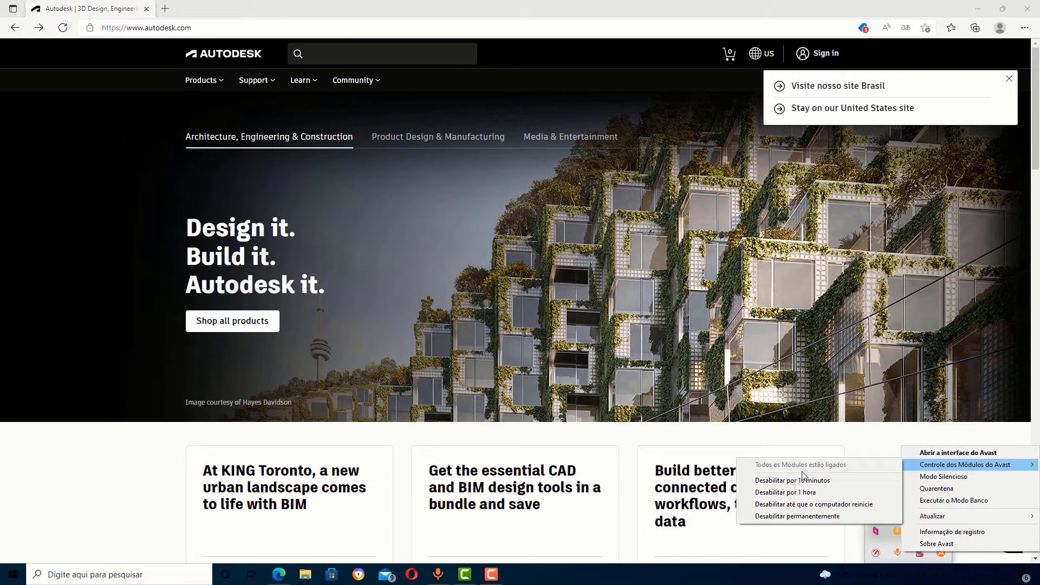
pyautogui.click(799, 505)
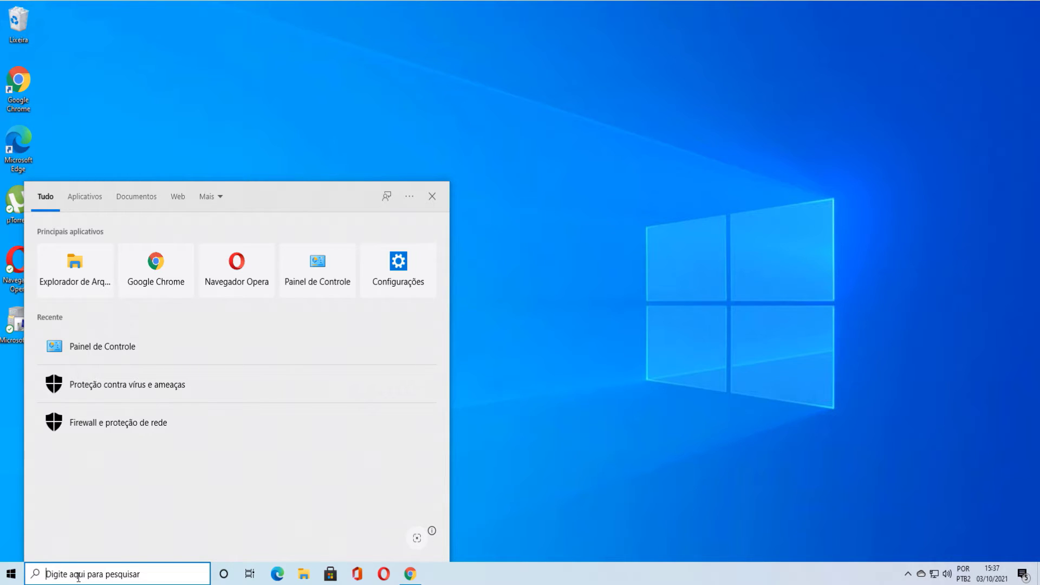
# Search 'Prote' and open the Virus & threat protection settings page.
pyautogui.write('Prote')
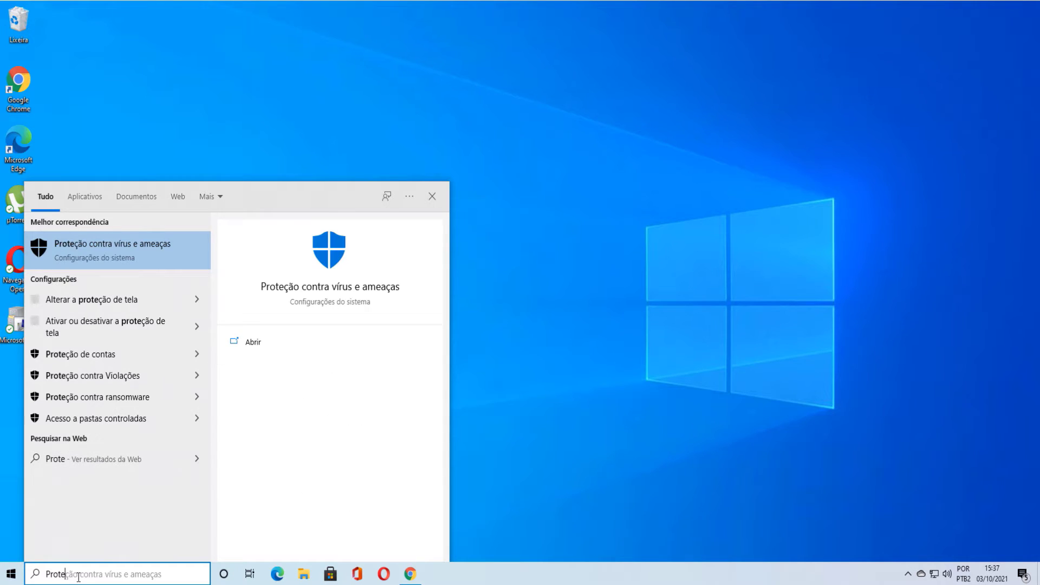
pyautogui.click(289, 289)
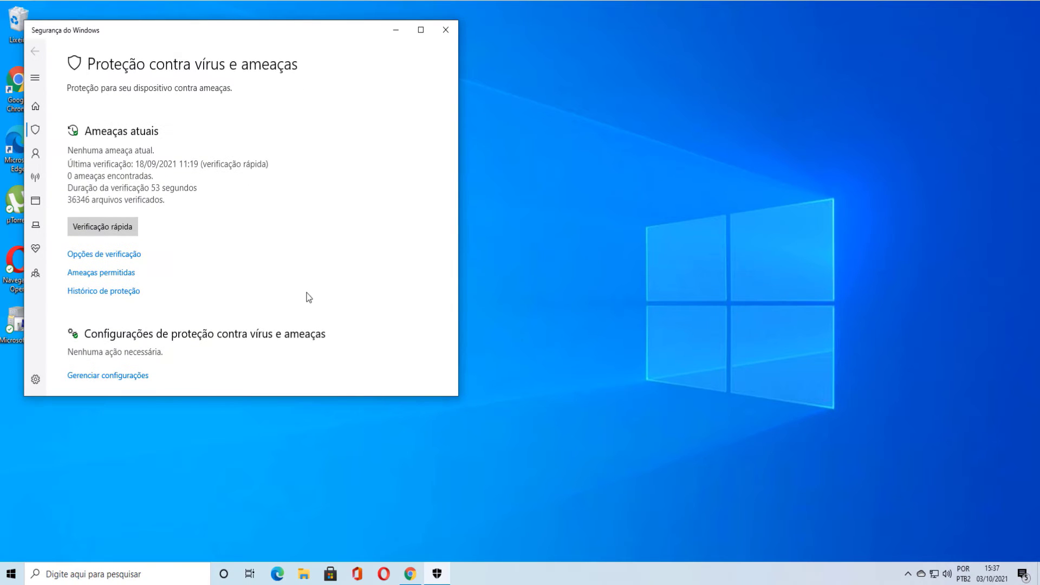
pyautogui.scroll(-2, 163, 211)
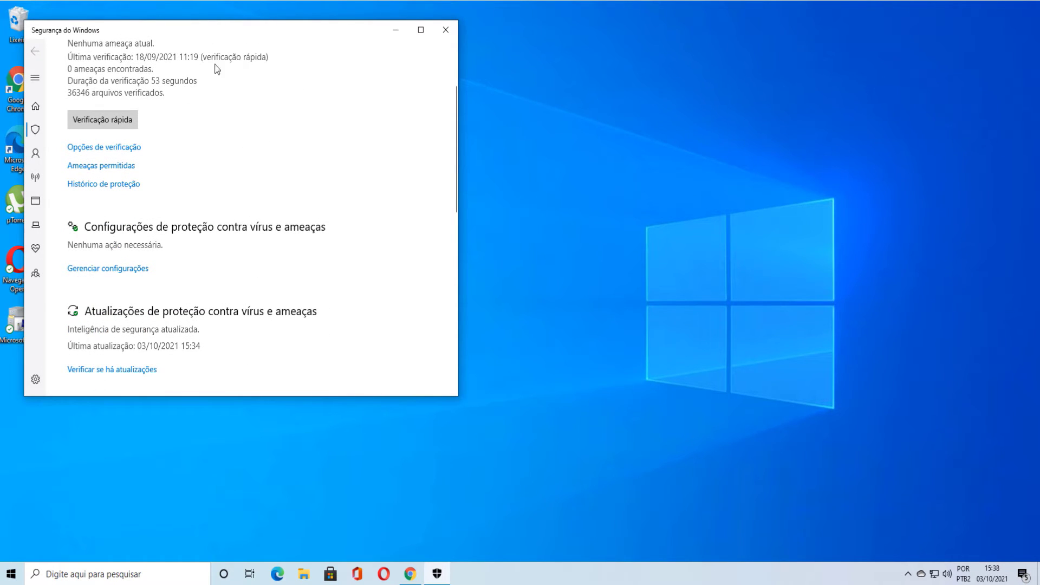
pyautogui.scroll(-1, 136, 197)
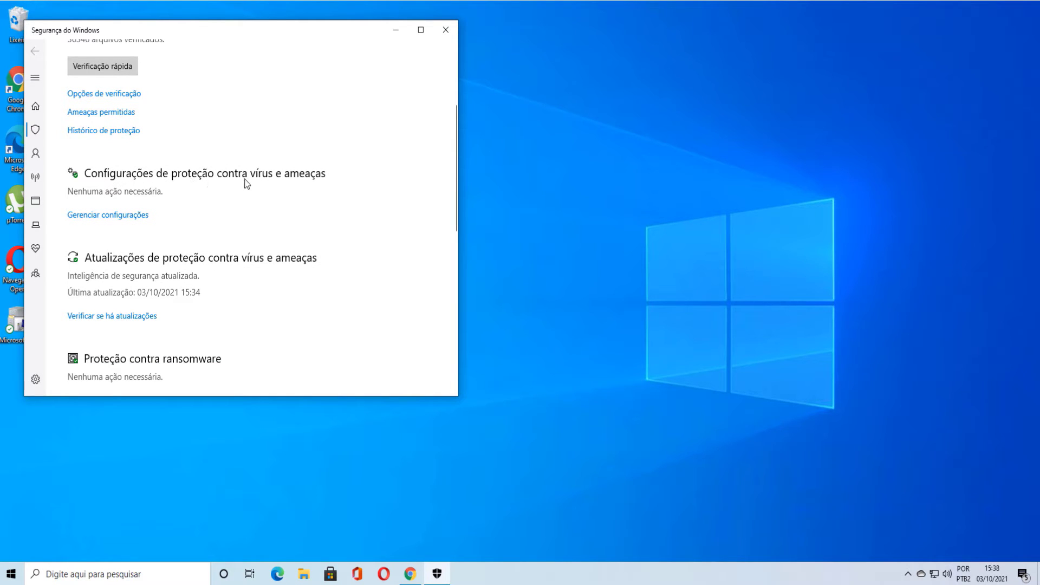
pyautogui.click(106, 215)
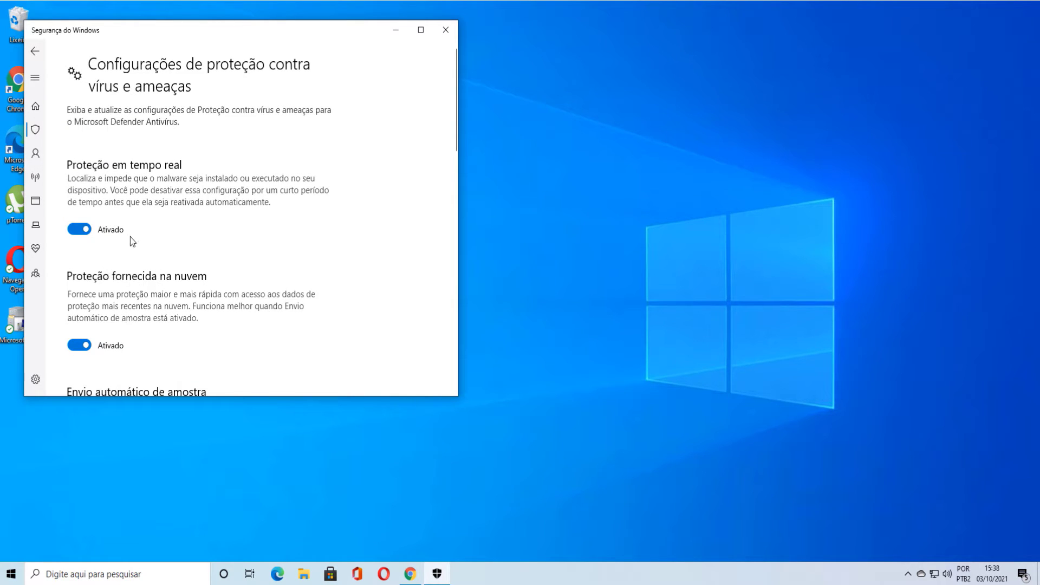
pyautogui.scroll(-5, 207, 251)
pyautogui.scroll(5, 207, 252)
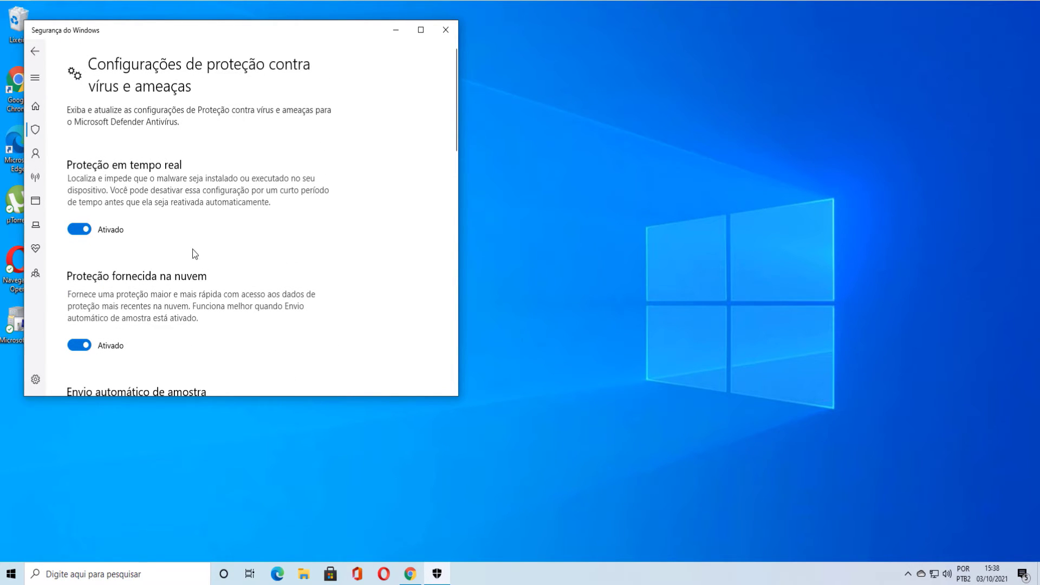
# Turn off real-time and cloud-delivered protection, approving the administrator prompt.
pyautogui.click(79, 230)
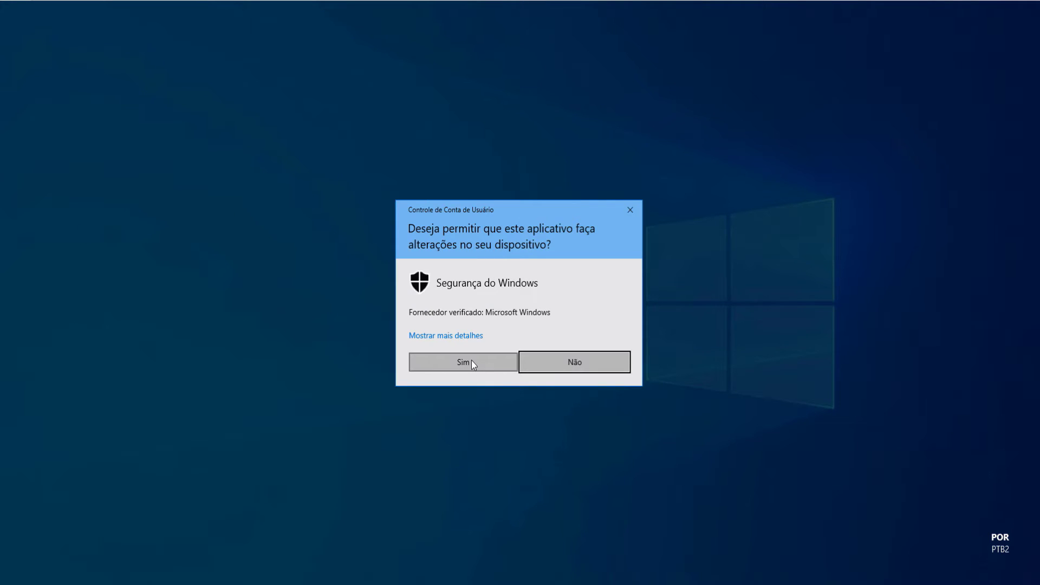
pyautogui.click(471, 359)
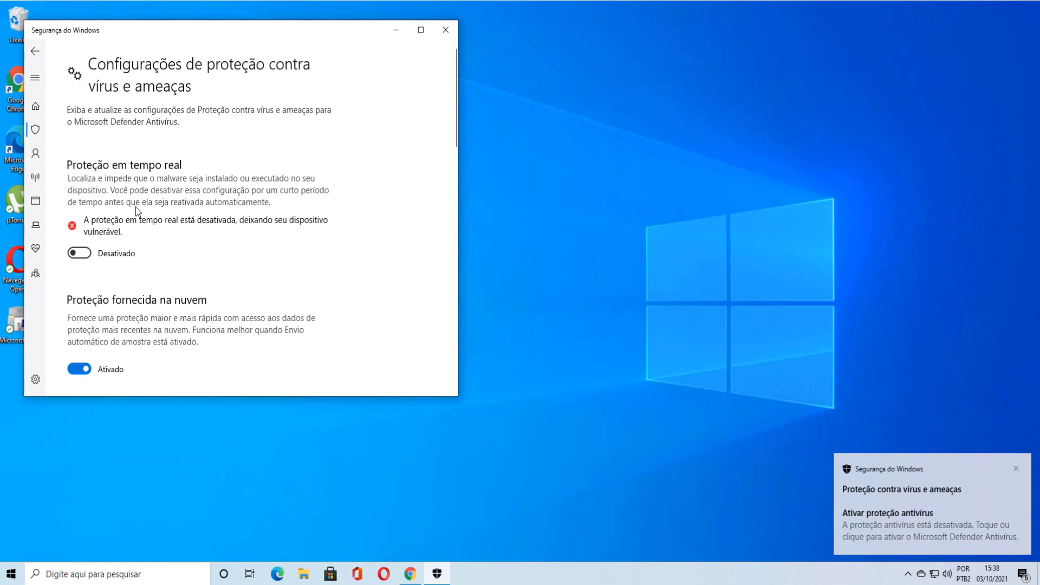
pyautogui.scroll(-2, 161, 209)
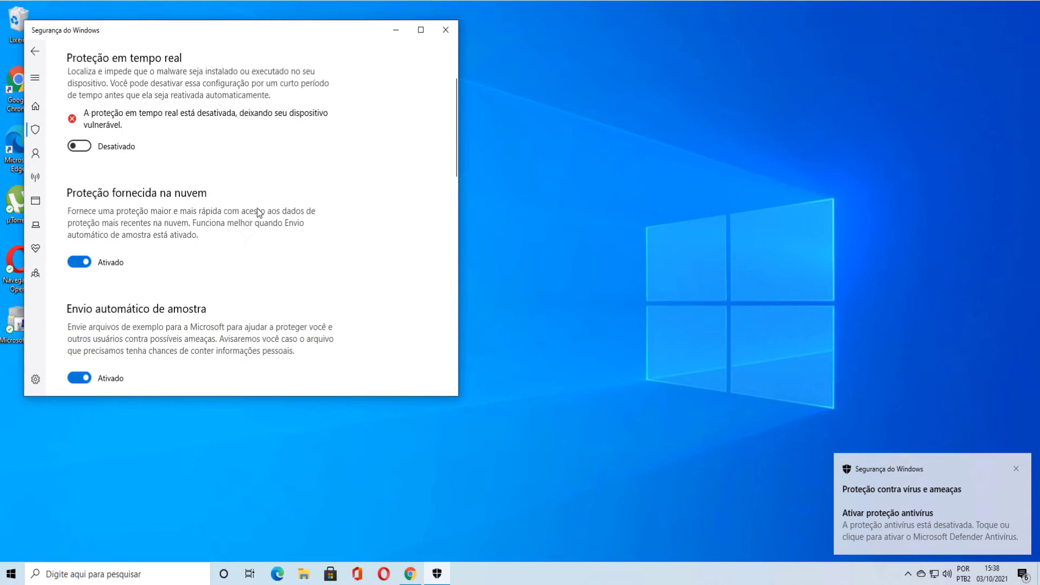
pyautogui.click(76, 263)
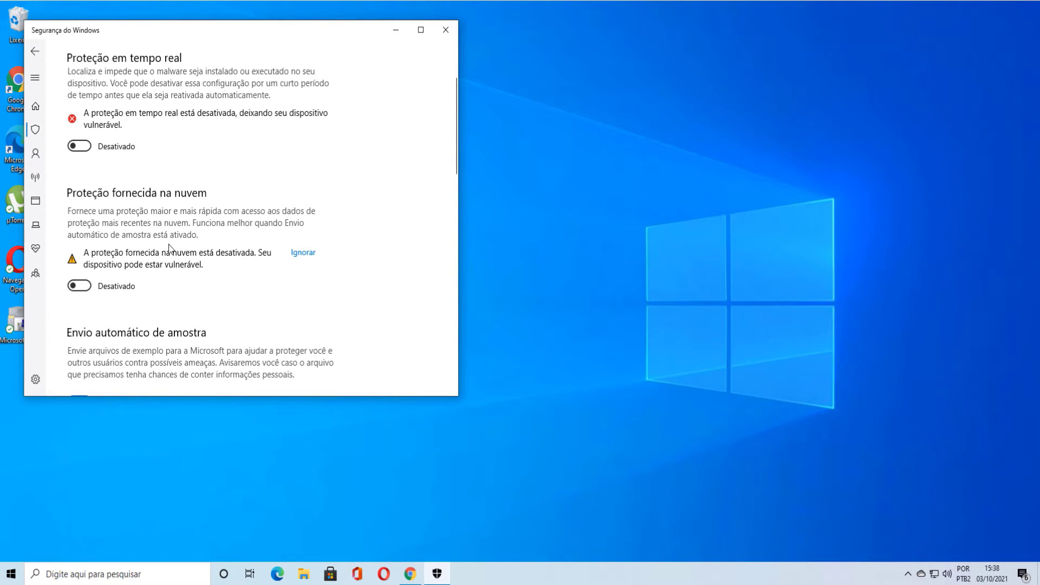
pyautogui.scroll(-2, 169, 245)
pyautogui.scroll(-2, 195, 245)
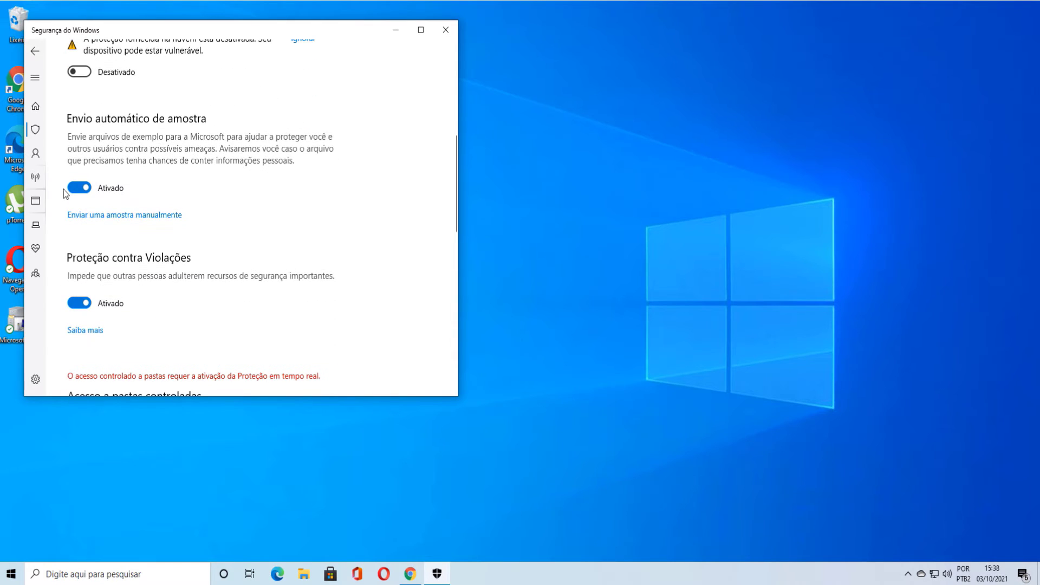
# Turn off automatic sample submission and tamper protection, then close Windows Security.
pyautogui.click(74, 188)
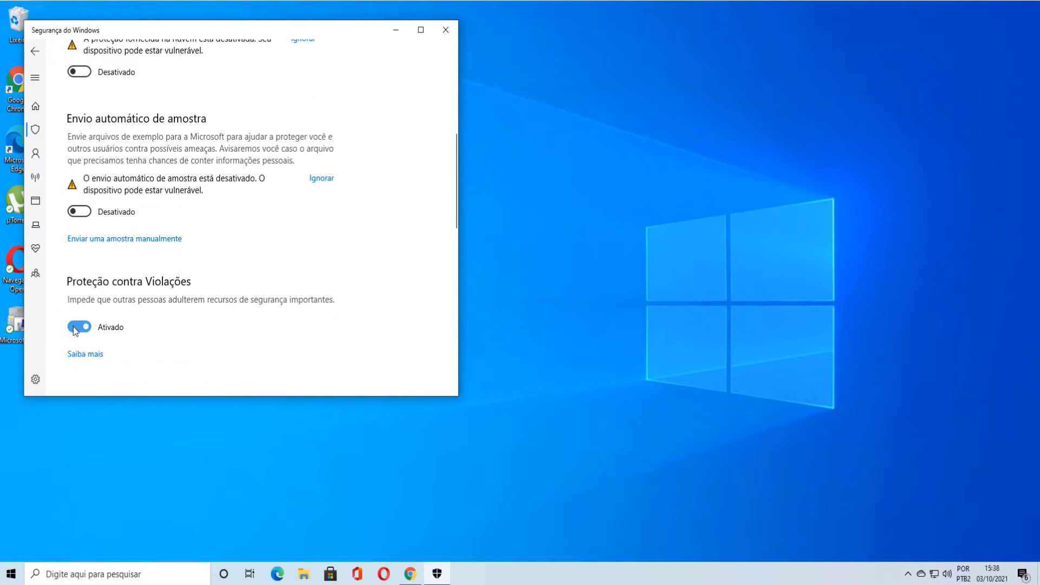
pyautogui.click(75, 327)
pyautogui.scroll(-2, 138, 259)
pyautogui.scroll(-2, 169, 142)
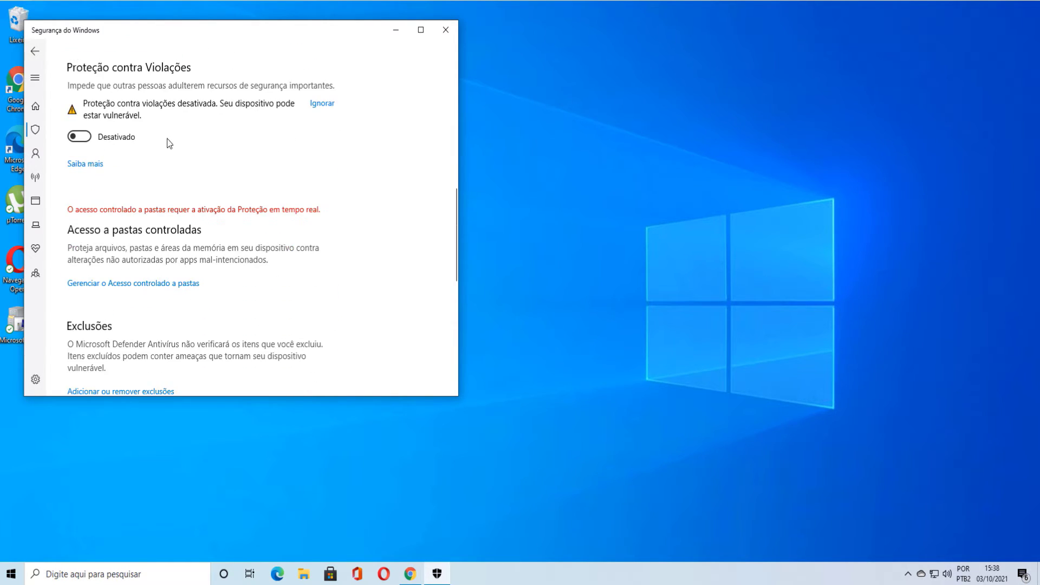
pyautogui.scroll(1, 169, 142)
pyautogui.scroll(5, 192, 300)
pyautogui.scroll(2, 216, 278)
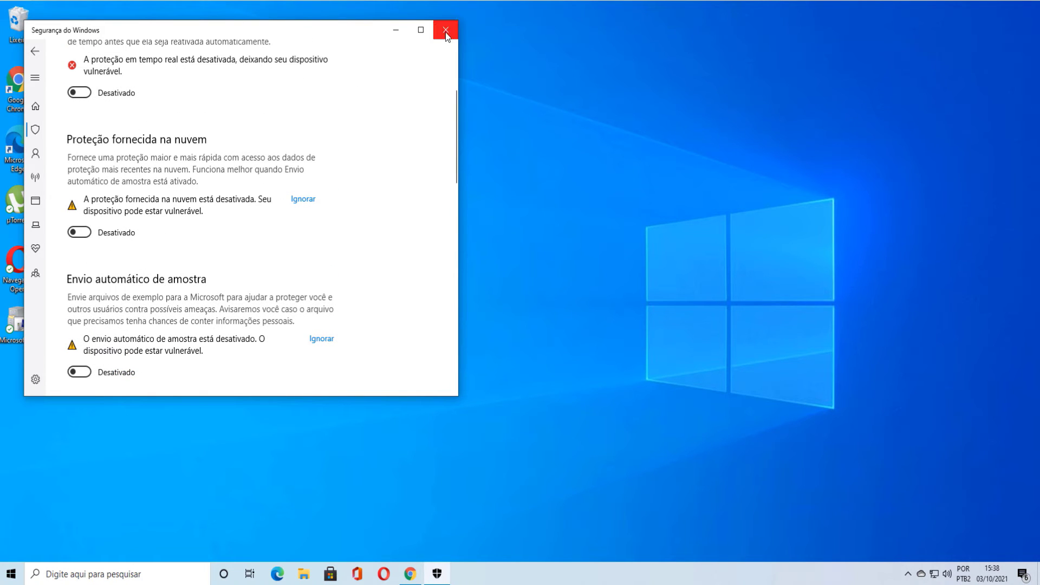
pyautogui.click(447, 31)
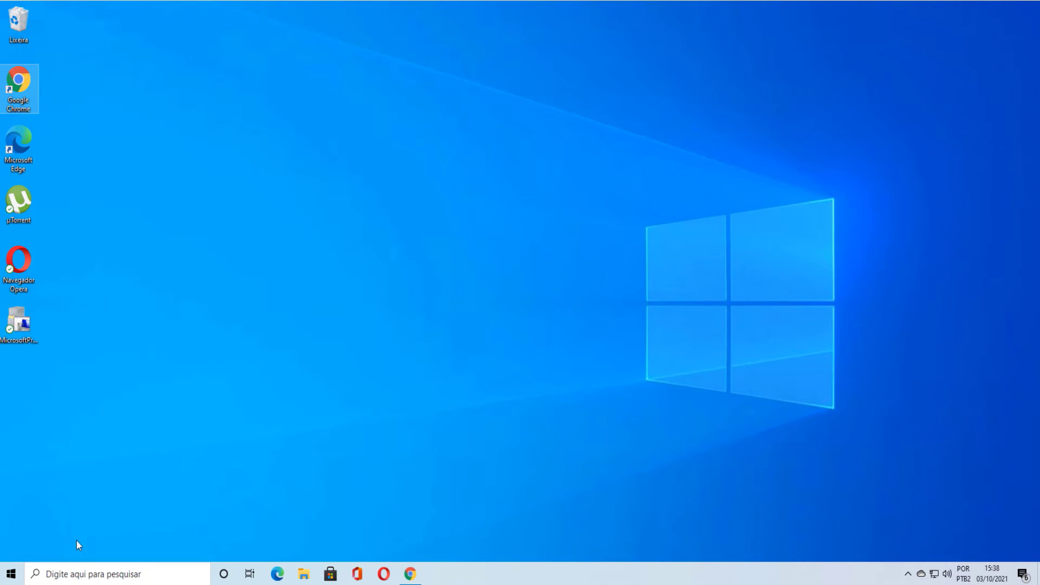
# Search 'fire' and turn off the domain network firewall, approving the administrator prompt.
pyautogui.click(88, 574)
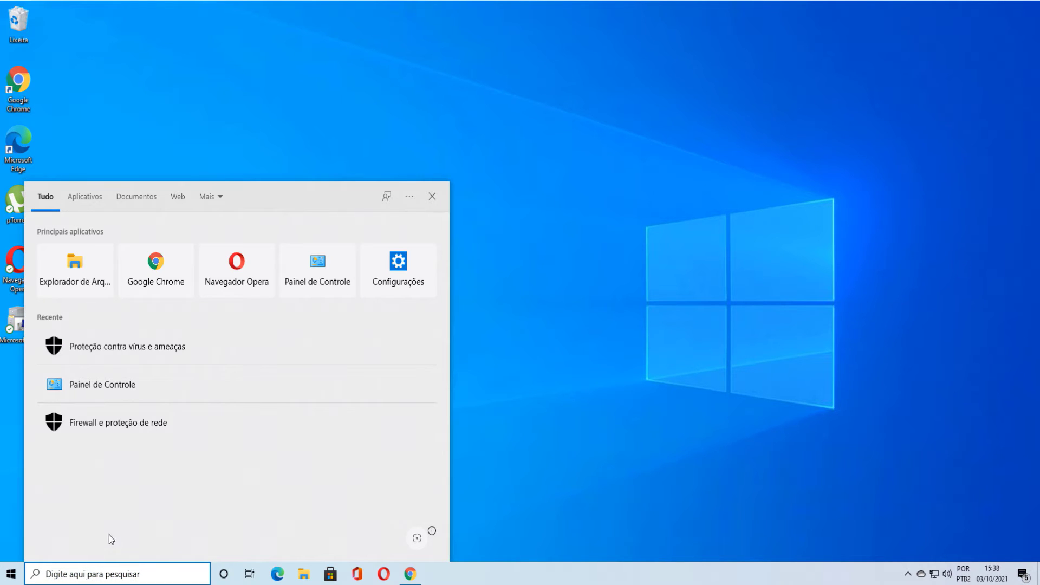
pyautogui.write('fire')
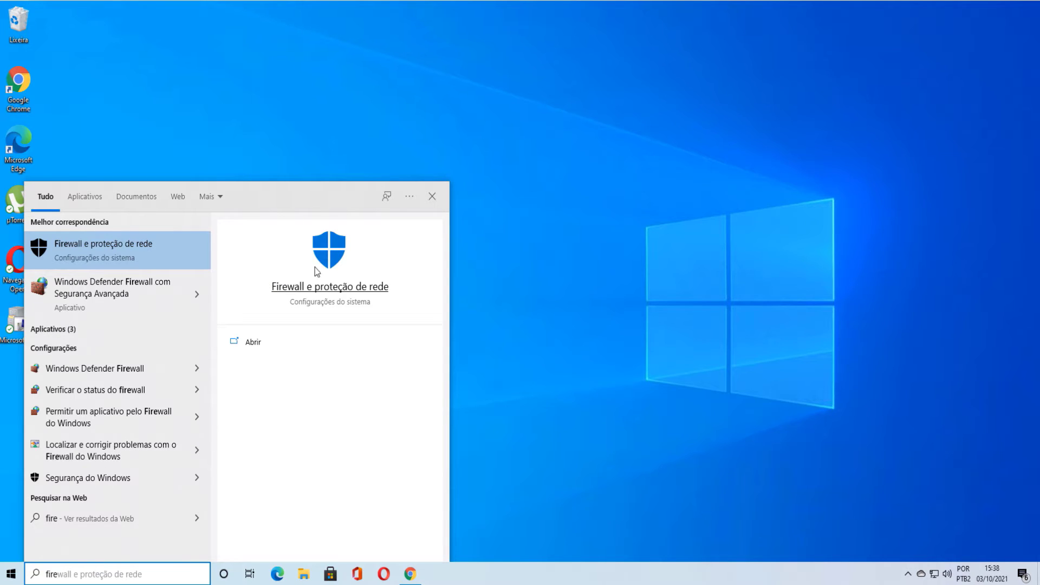
pyautogui.click(356, 288)
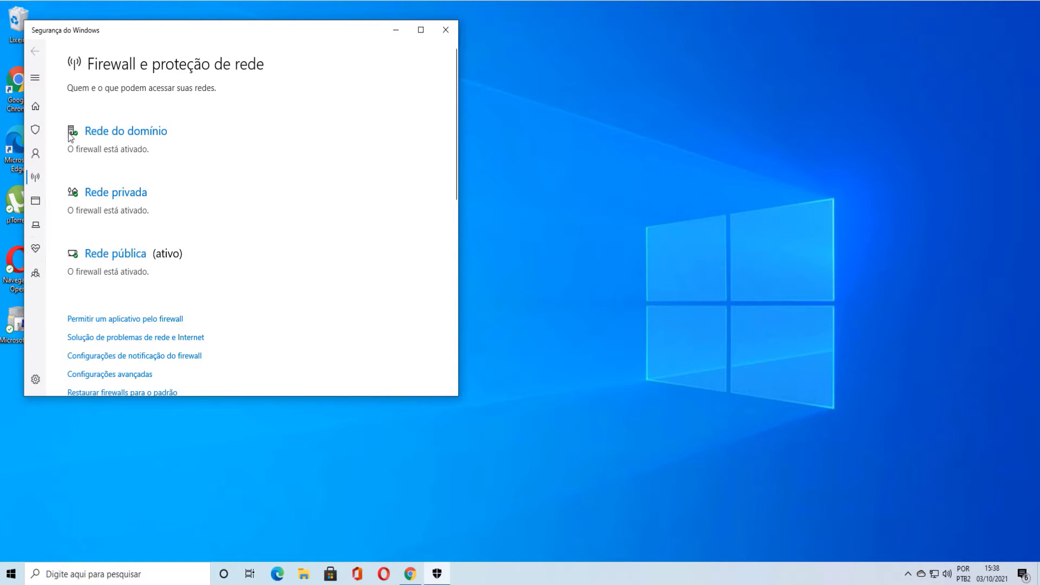
pyautogui.click(121, 131)
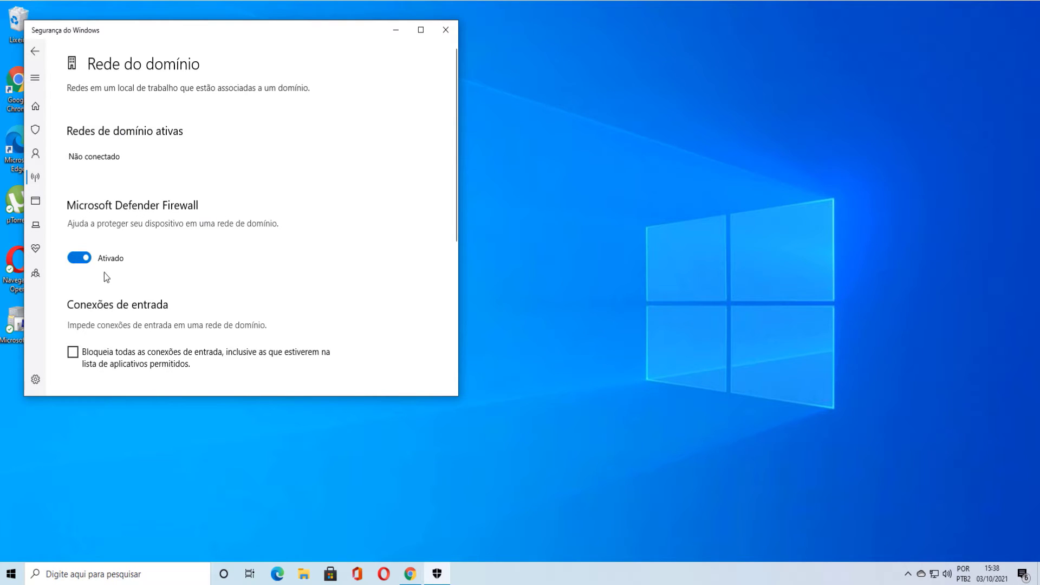
pyautogui.click(80, 258)
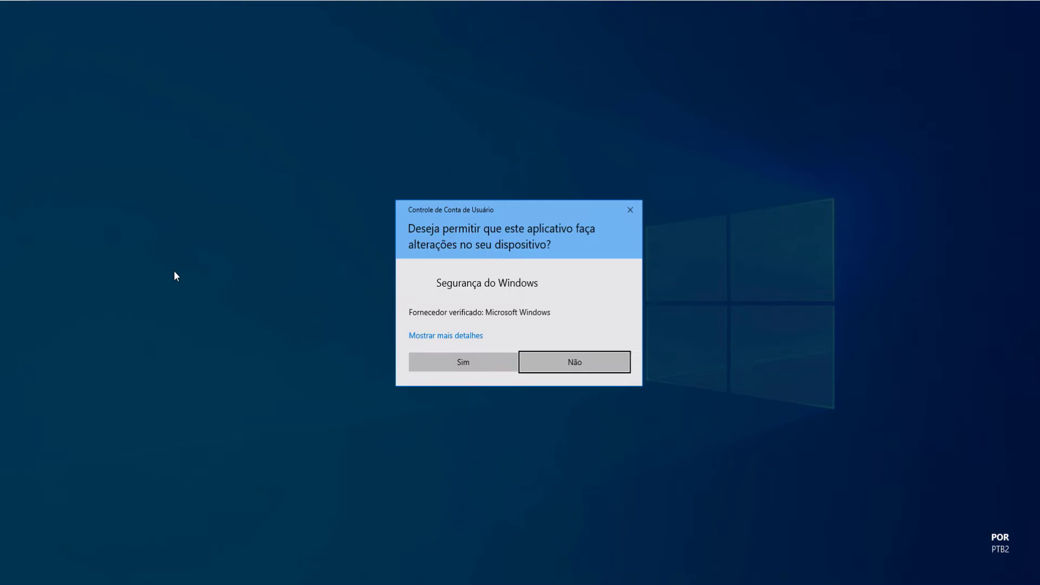
pyautogui.click(422, 361)
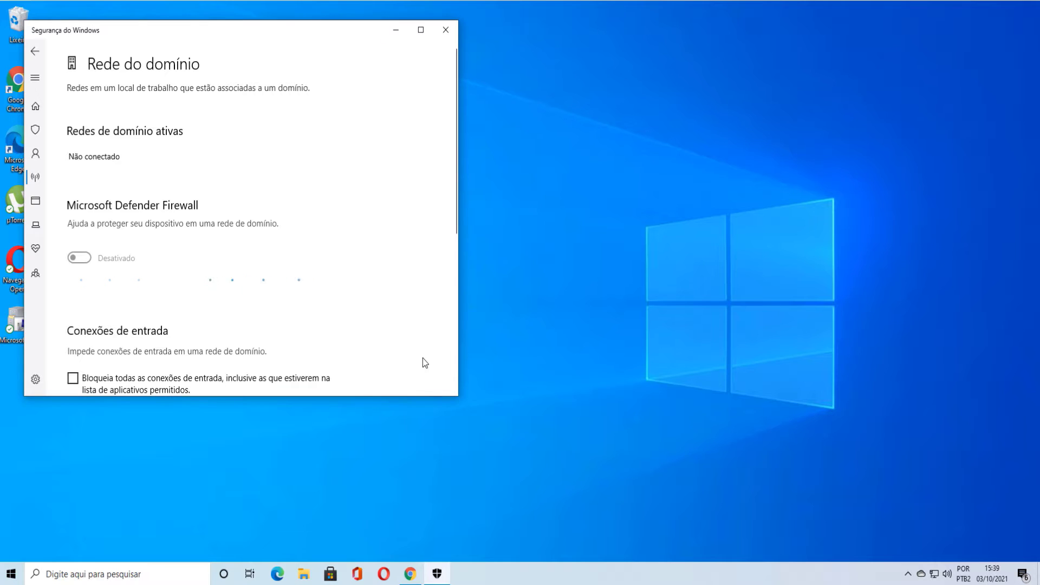
# Turn off the private network firewall, approving the administrator prompt.
pyautogui.click(35, 52)
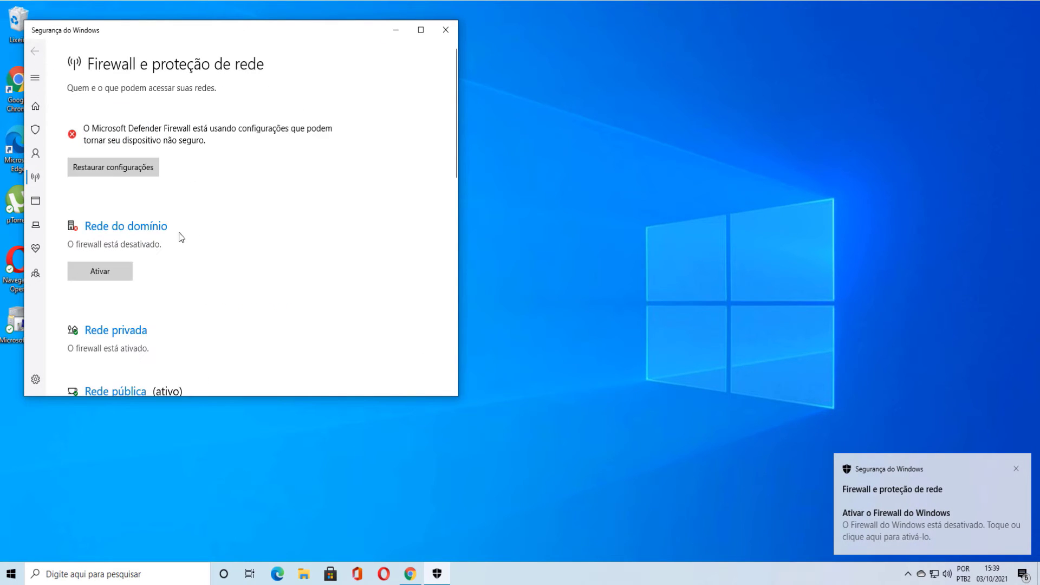
pyautogui.scroll(-2, 228, 247)
pyautogui.scroll(-1, 232, 237)
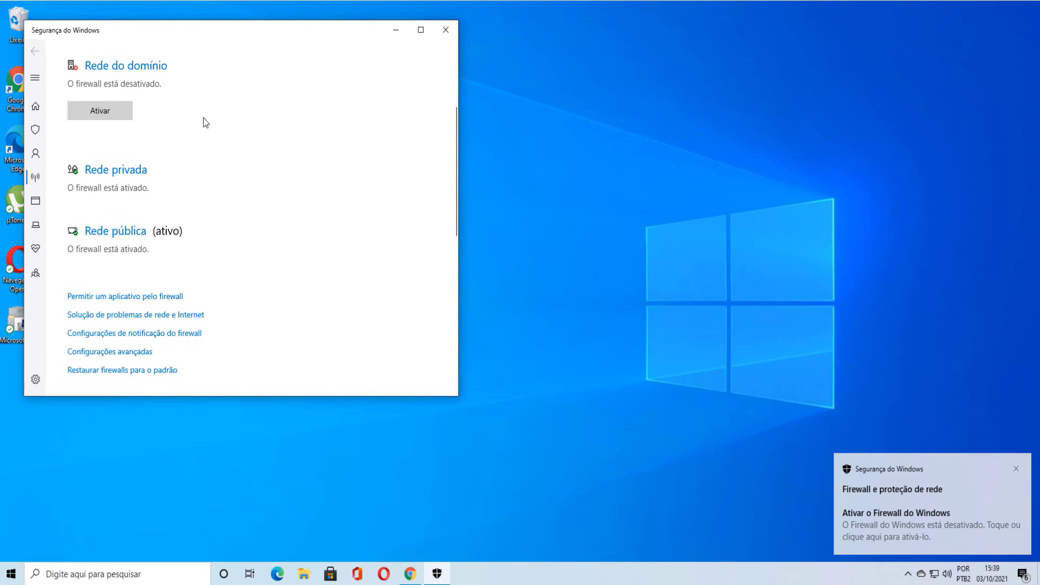
pyautogui.click(105, 176)
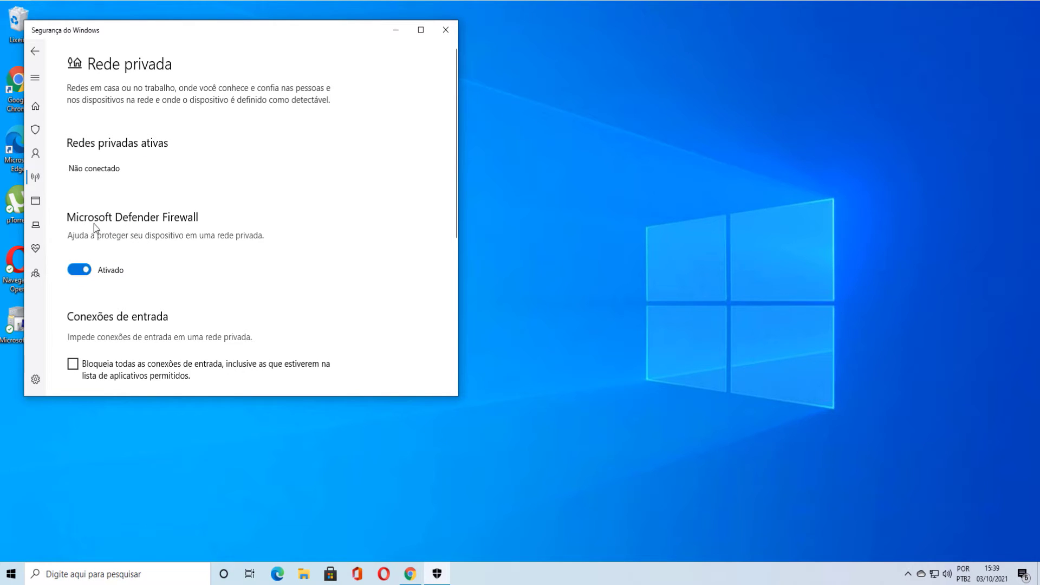
pyautogui.click(73, 270)
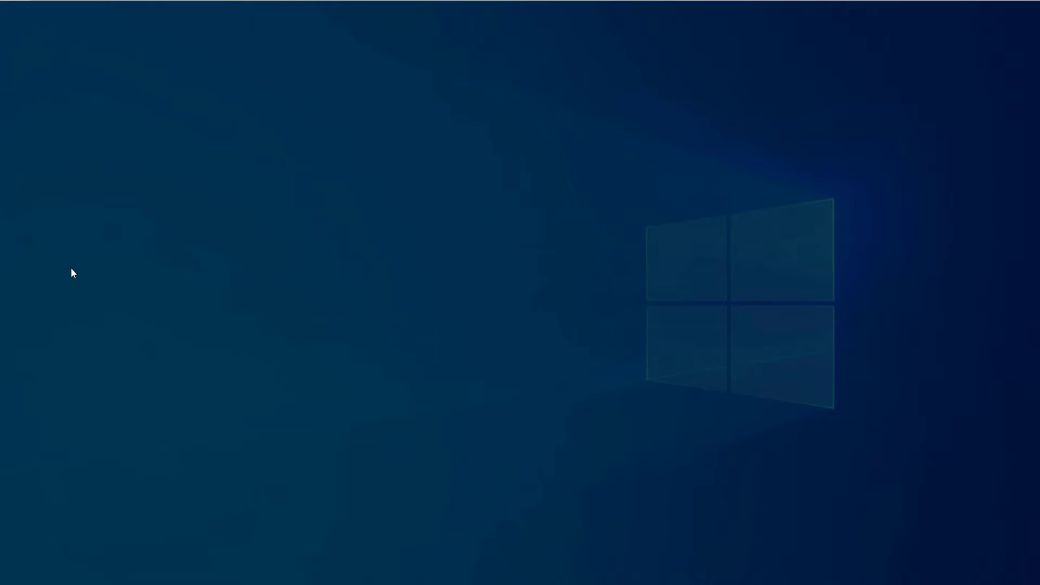
pyautogui.click(447, 361)
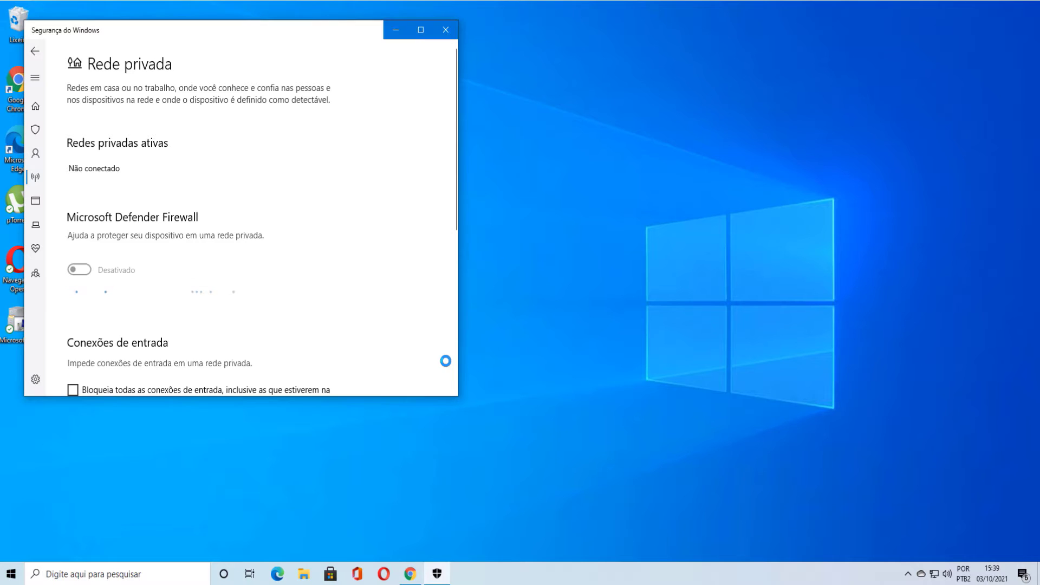
# Turn off the public network firewall, approving the administrator prompt.
pyautogui.scroll(-1, 232, 279)
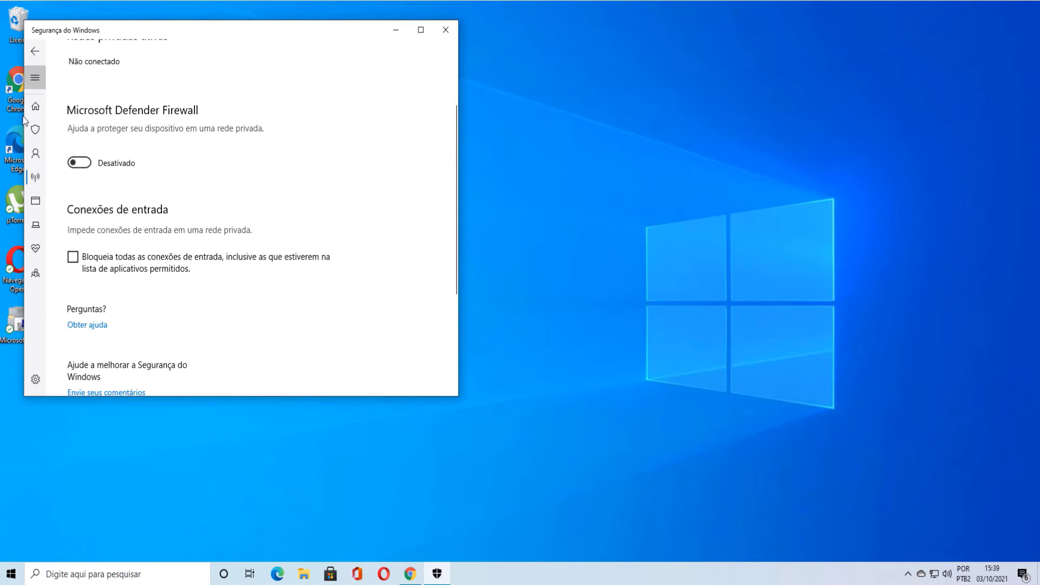
pyautogui.click(34, 50)
pyautogui.scroll(-2, 243, 223)
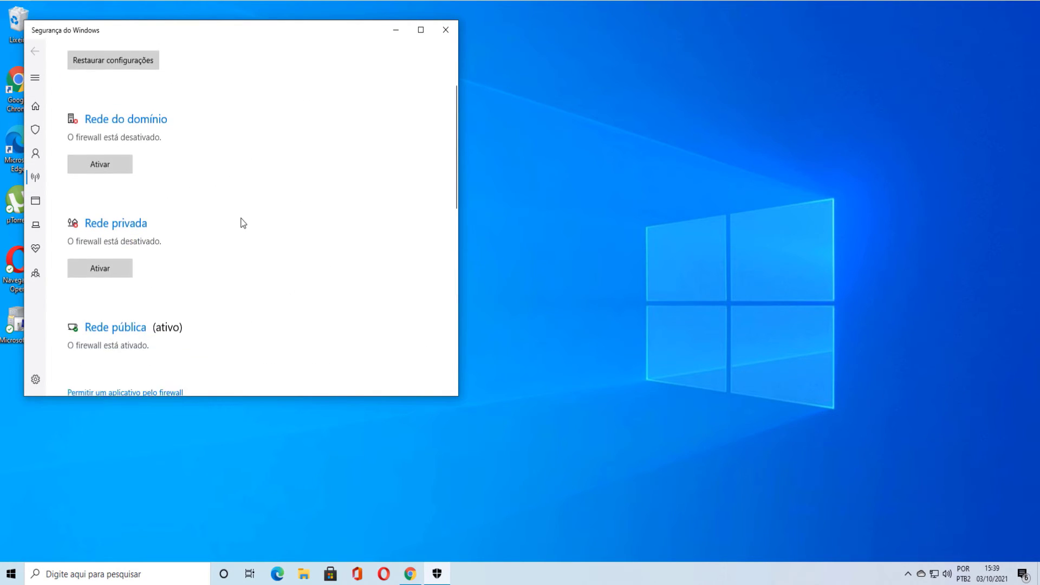
pyautogui.scroll(-3, 243, 223)
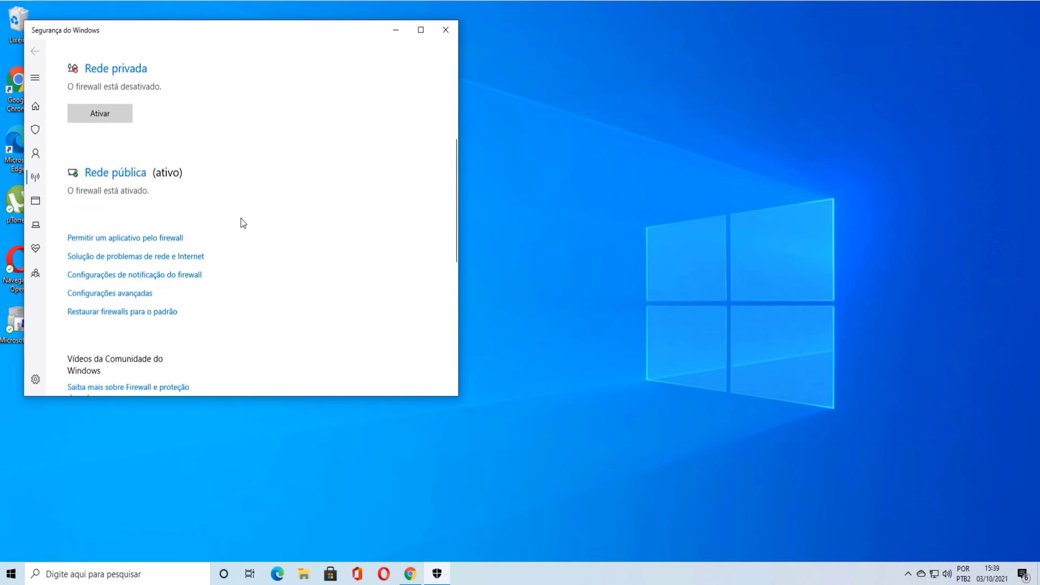
pyautogui.click(111, 171)
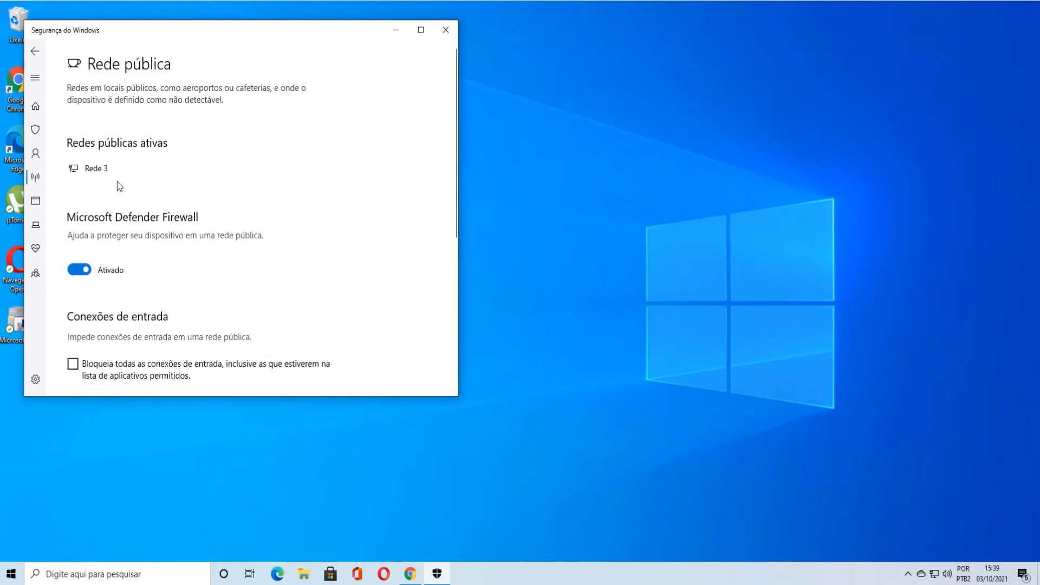
pyautogui.click(79, 270)
pyautogui.click(452, 372)
# Close Windows Security, sign in to Autodesk with the saved e-mail and password, and defer 2-step verification.
pyautogui.click(446, 31)
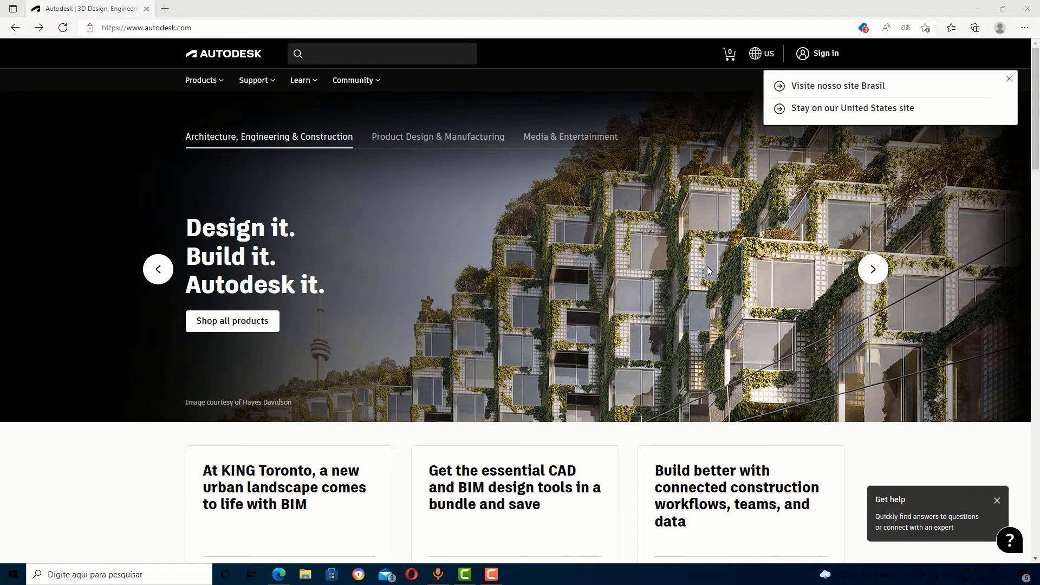
pyautogui.click(826, 54)
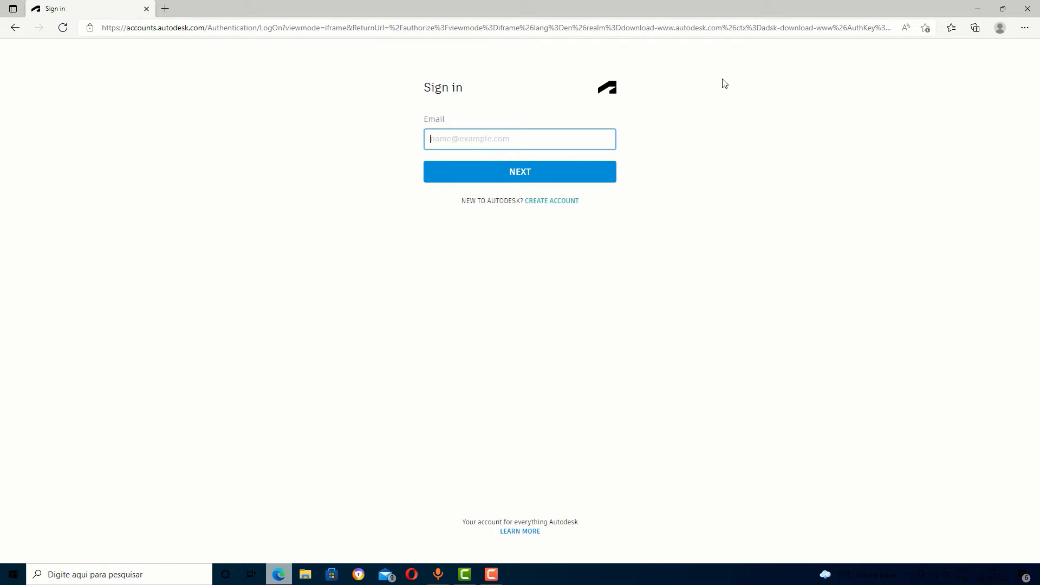
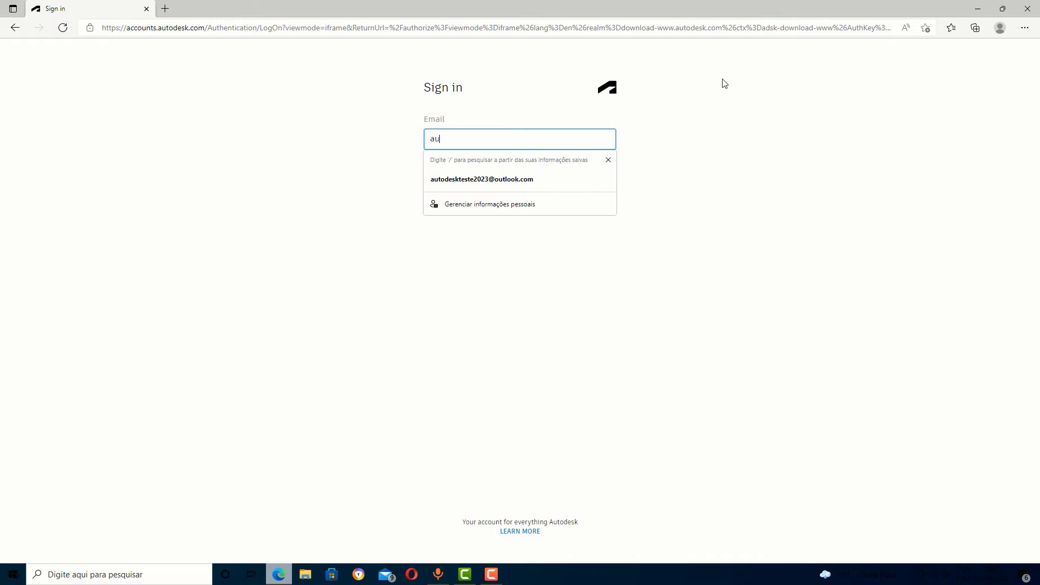
pyautogui.click(497, 183)
pyautogui.click(480, 176)
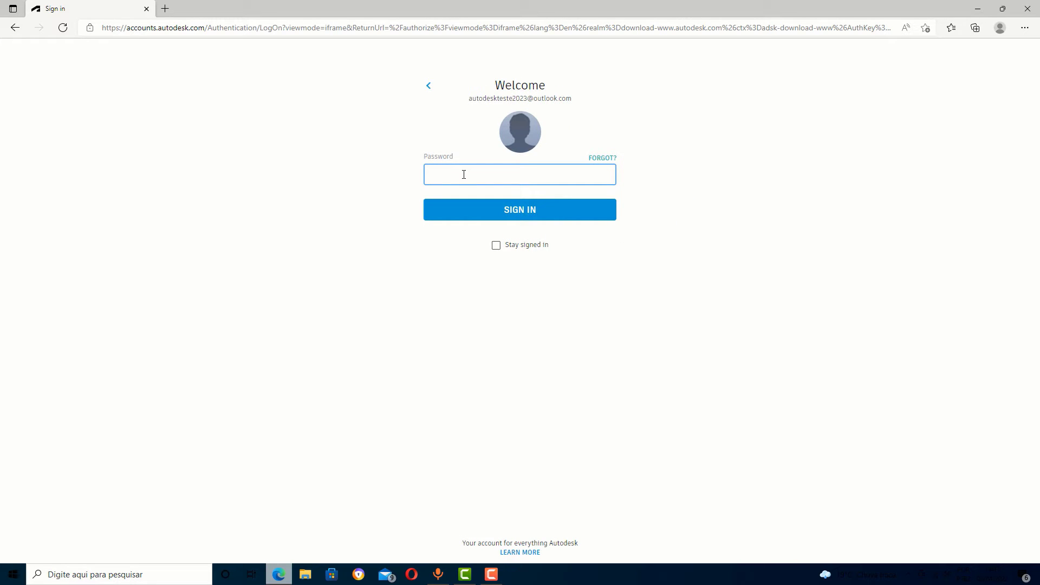
pyautogui.write('a')
pyautogui.click(513, 211)
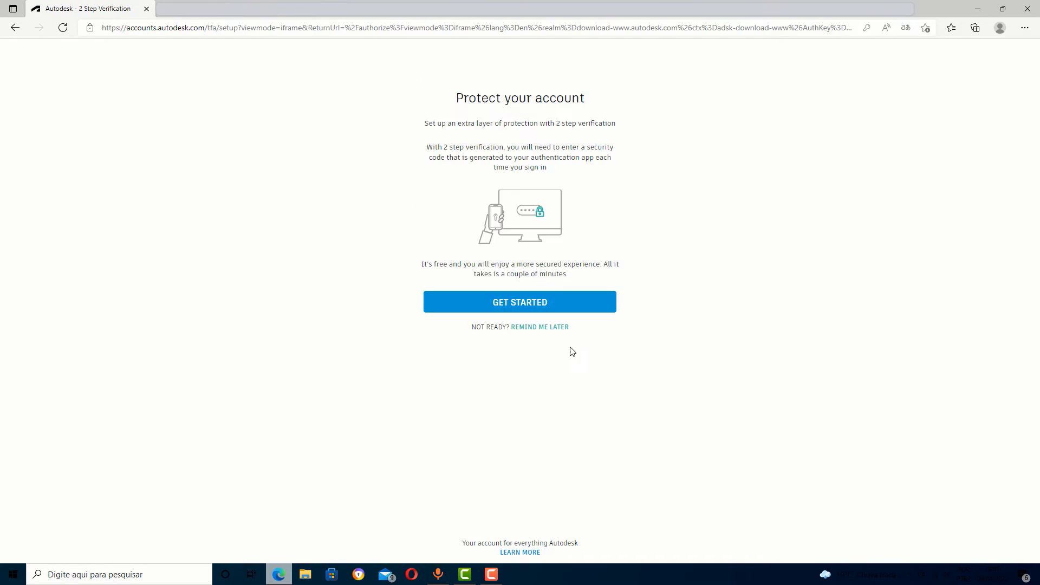
pyautogui.click(530, 330)
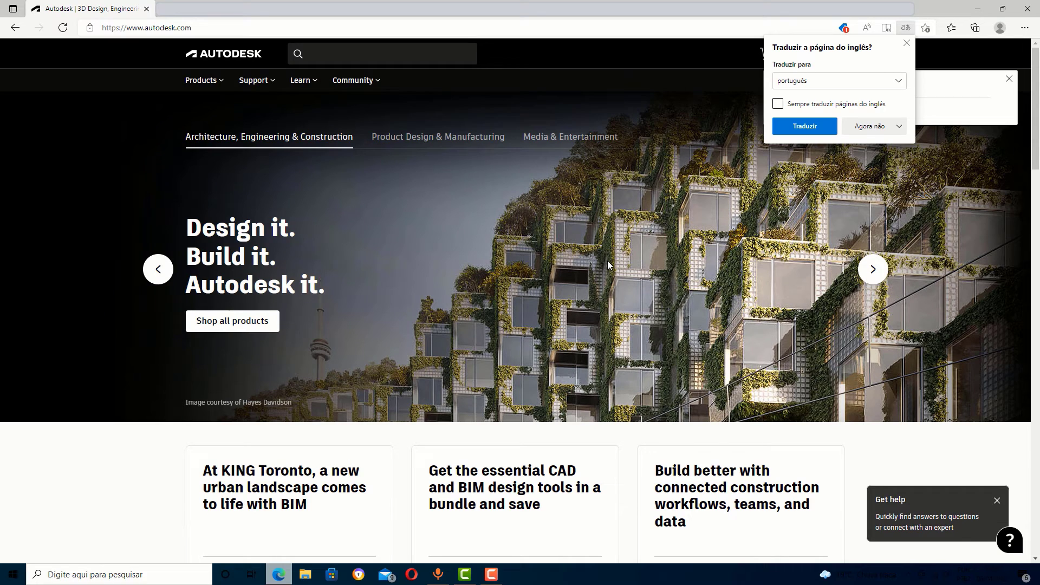
# Decline page translation, then open Products > Educational access and its software product list.
pyautogui.click(872, 127)
pyautogui.click(879, 145)
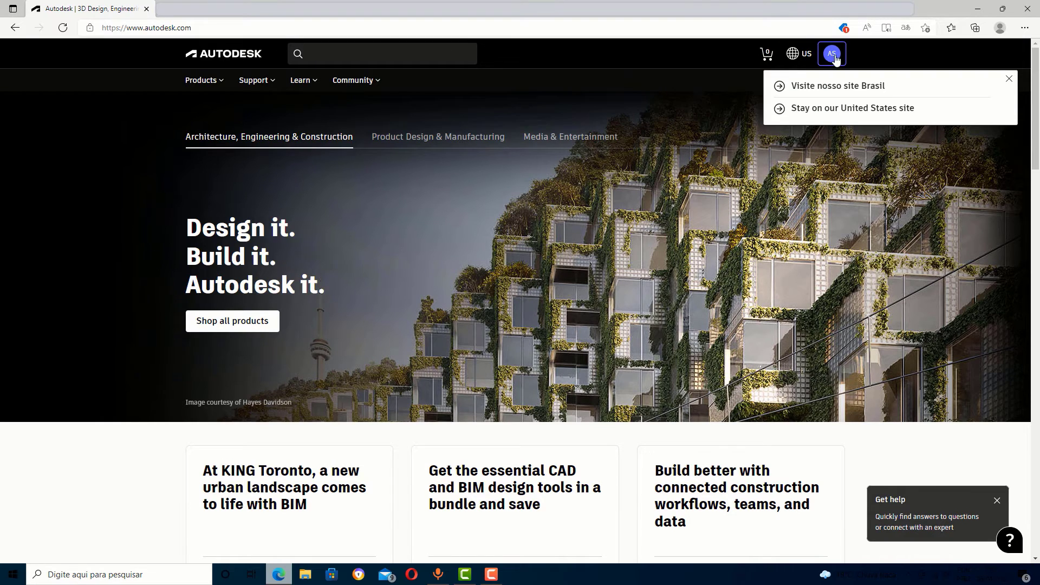
pyautogui.click(216, 86)
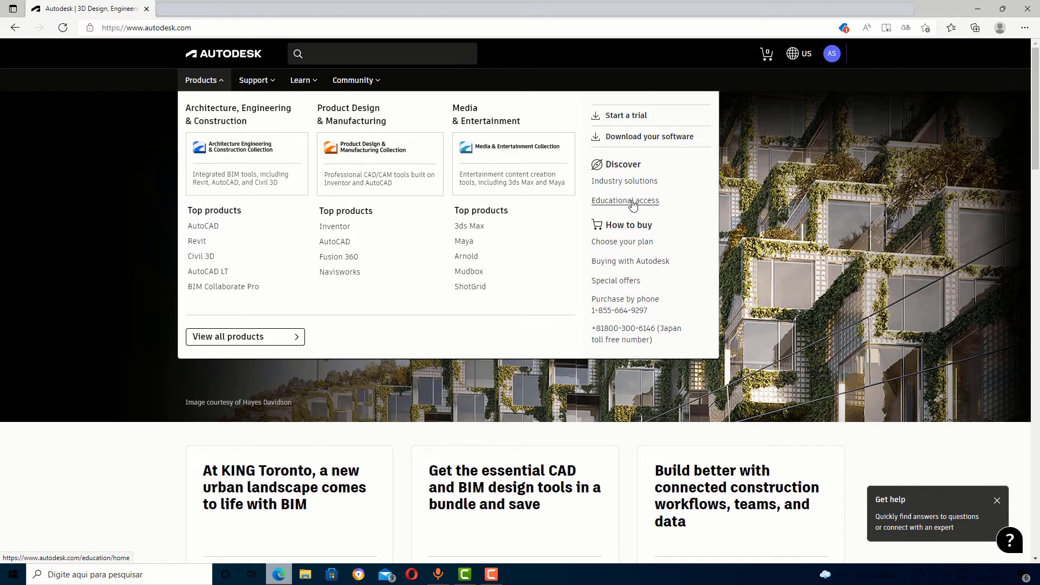
pyautogui.click(633, 205)
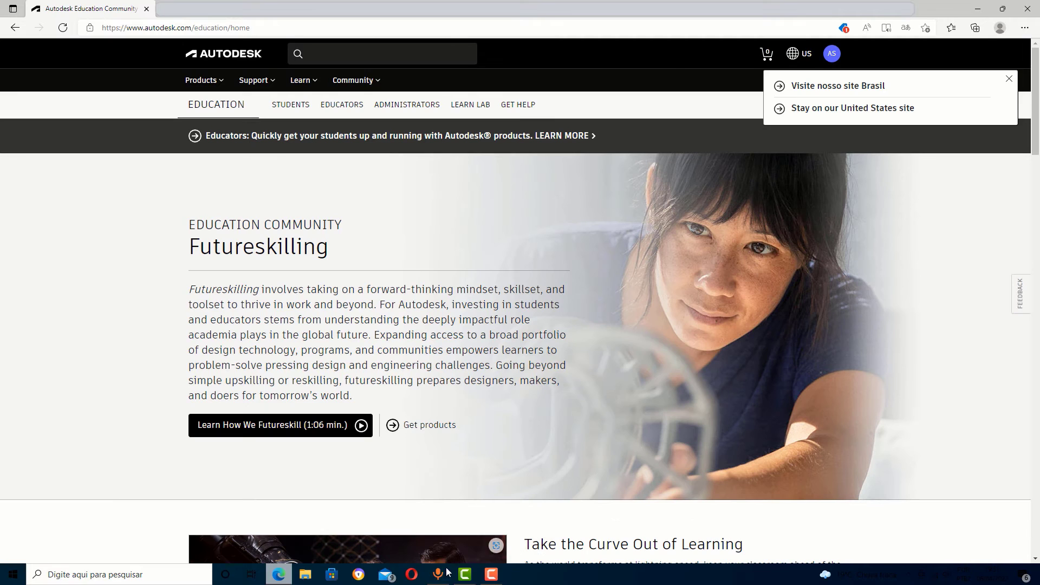
pyautogui.click(426, 430)
pyautogui.scroll(-2, 556, 353)
pyautogui.scroll(-2, 594, 394)
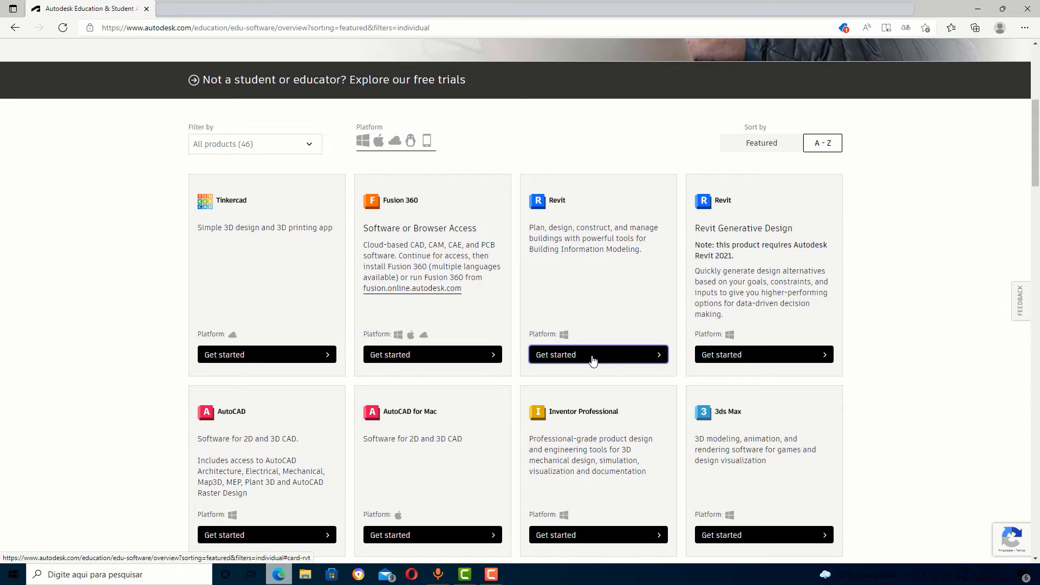
# Choose Get started on Revit and sign in again with the saved e-mail and password.
pyautogui.click(593, 360)
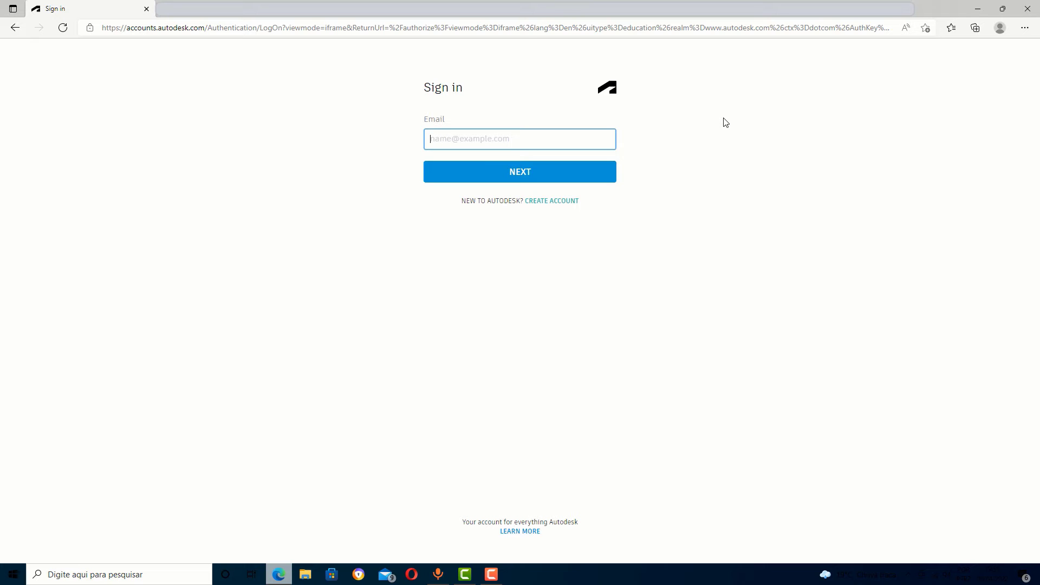
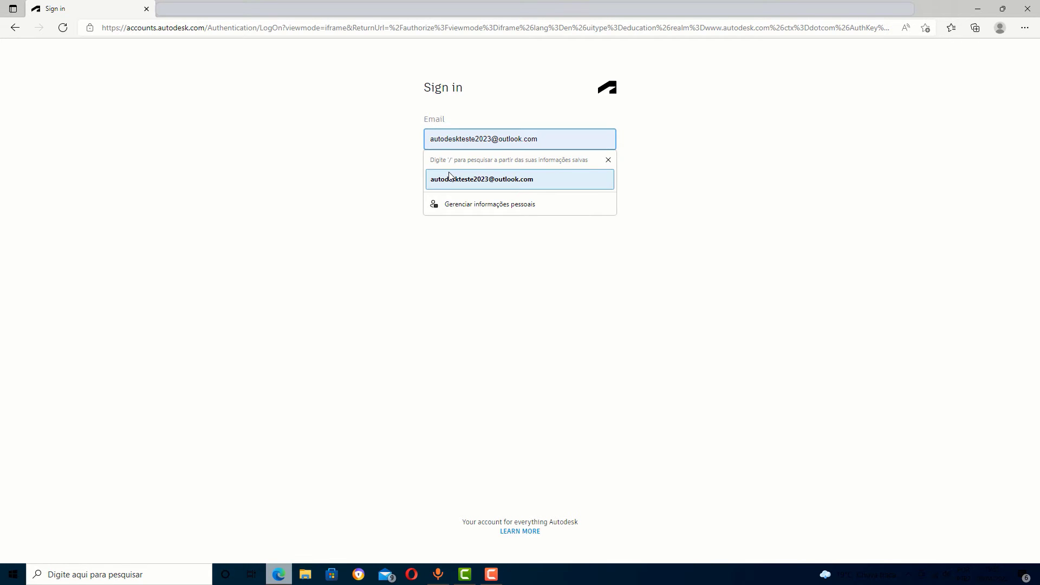
pyautogui.click(449, 175)
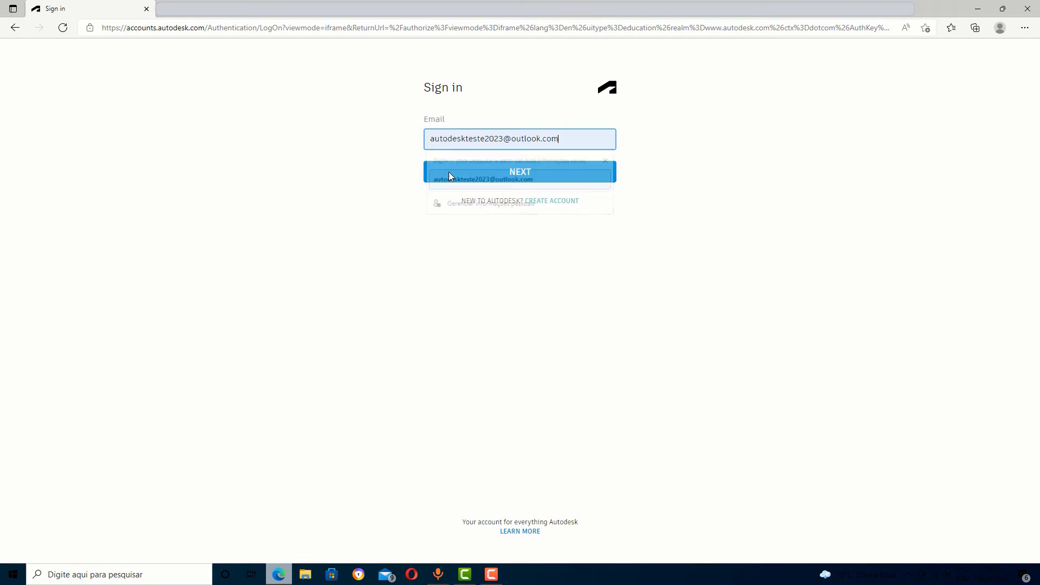
pyautogui.click(492, 175)
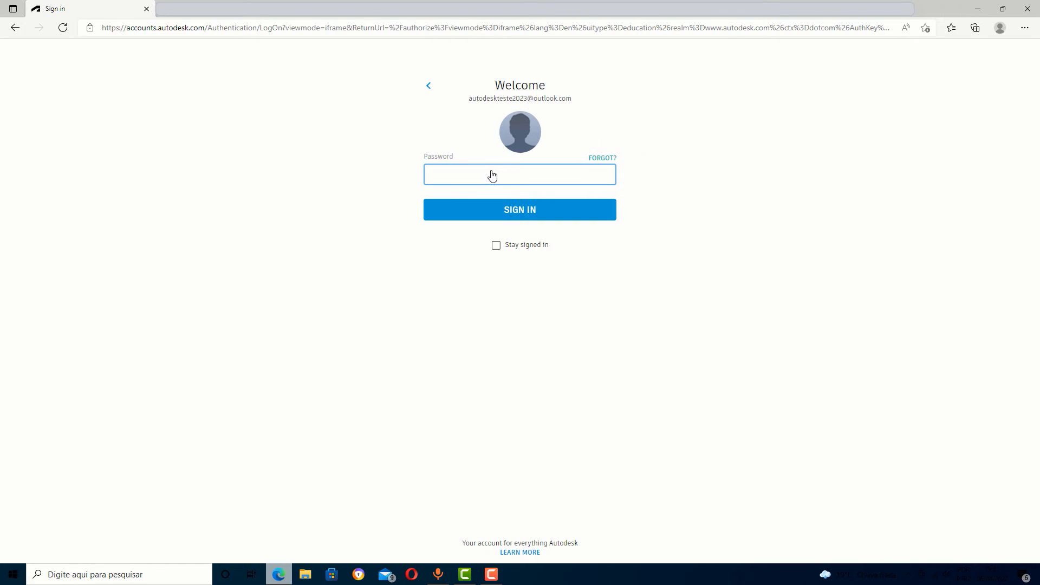
pyautogui.write('a')
pyautogui.click(479, 212)
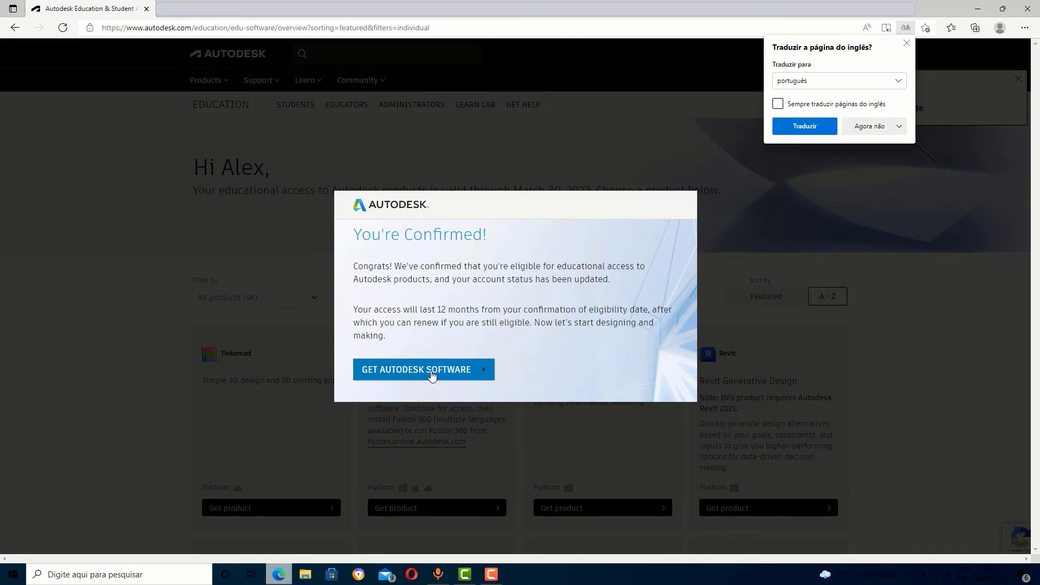
# Dismiss the confirmation and set Revit's download options to Windows, version 2023.
pyautogui.click(432, 372)
pyautogui.scroll(-2, 799, 281)
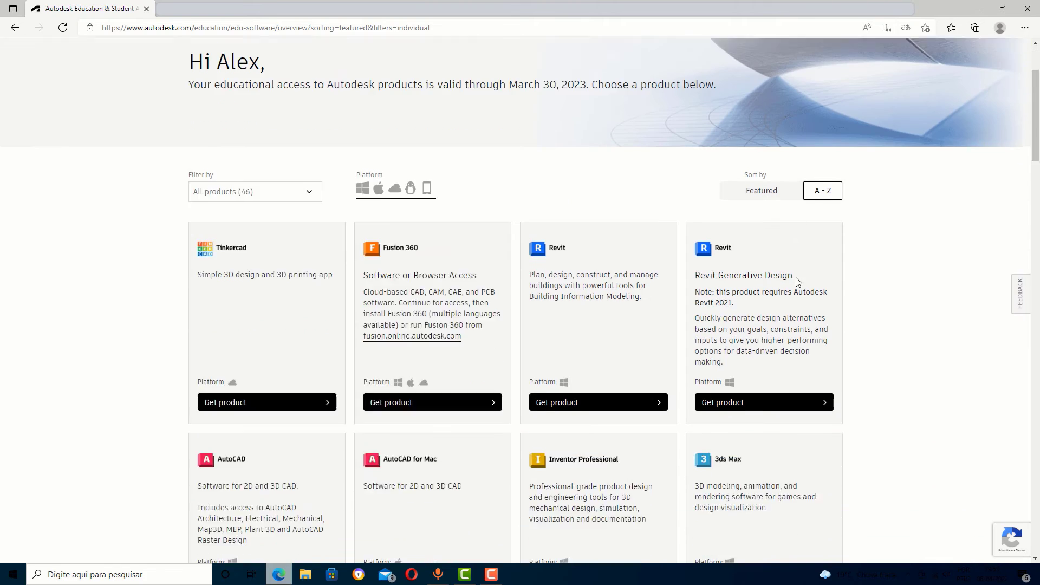
pyautogui.scroll(-2, 687, 271)
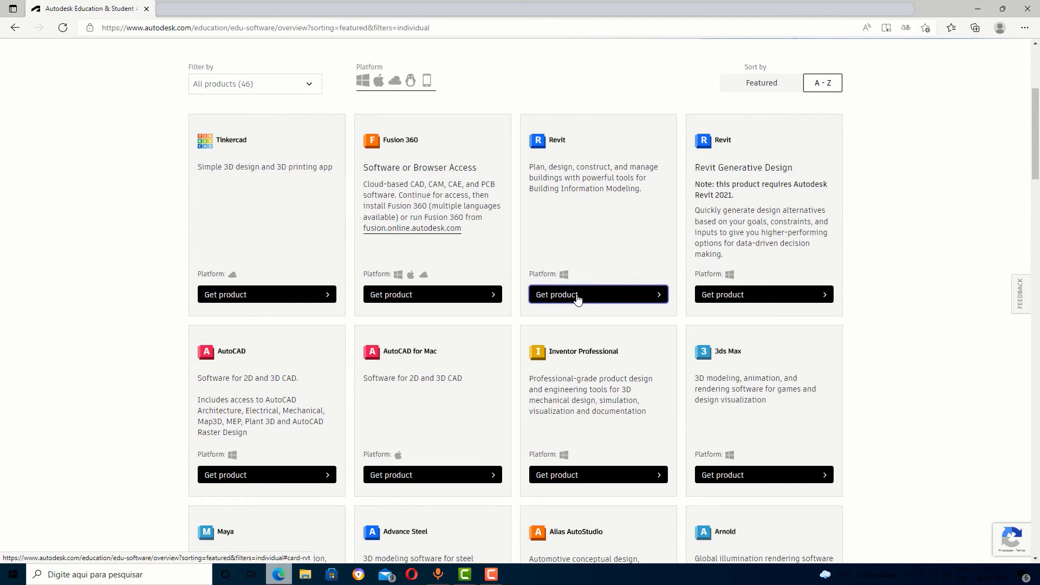
pyautogui.click(578, 299)
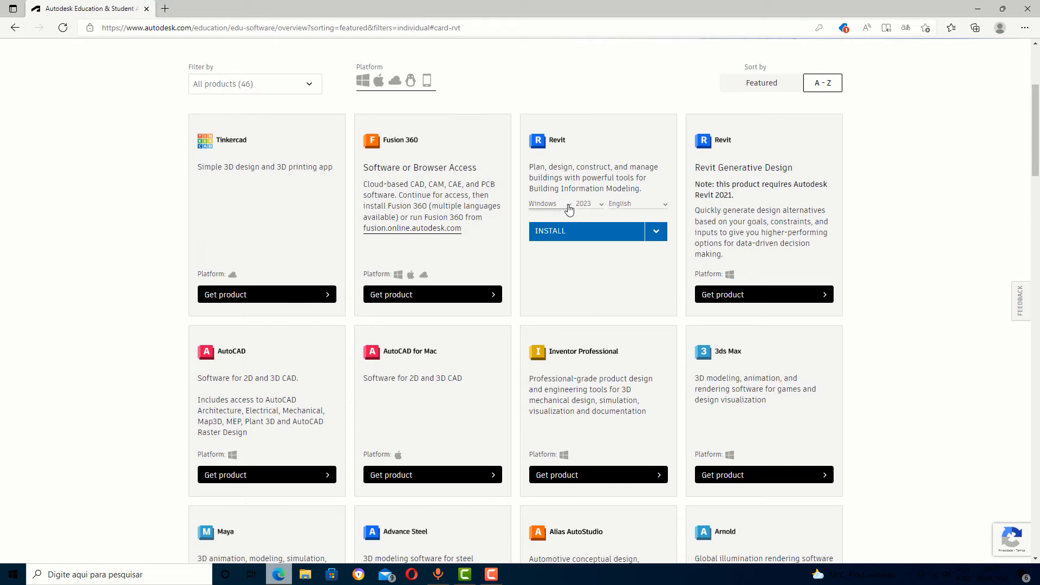
pyautogui.click(569, 209)
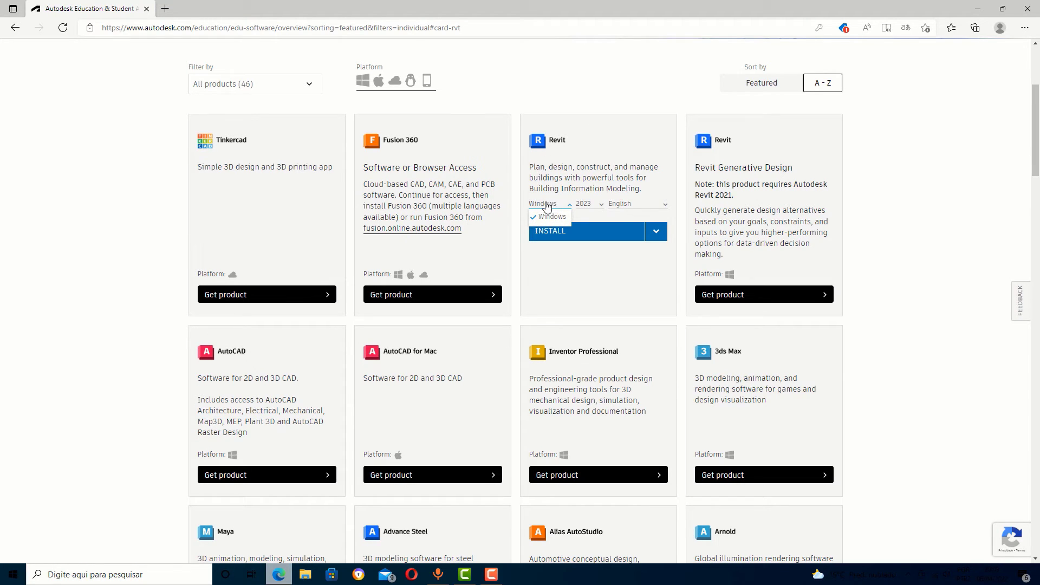
pyautogui.click(555, 222)
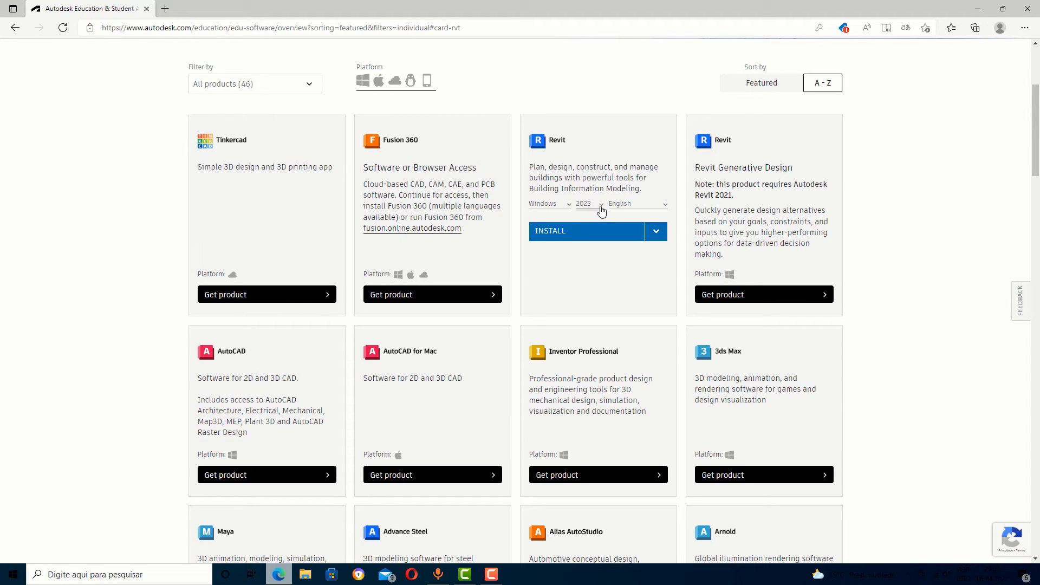
pyautogui.click(601, 211)
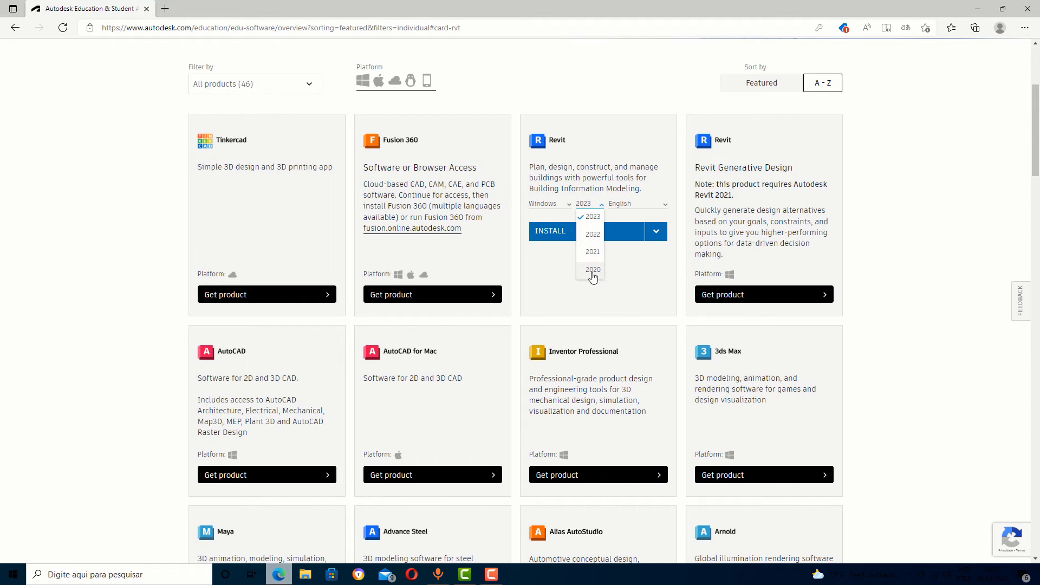
pyautogui.click(594, 220)
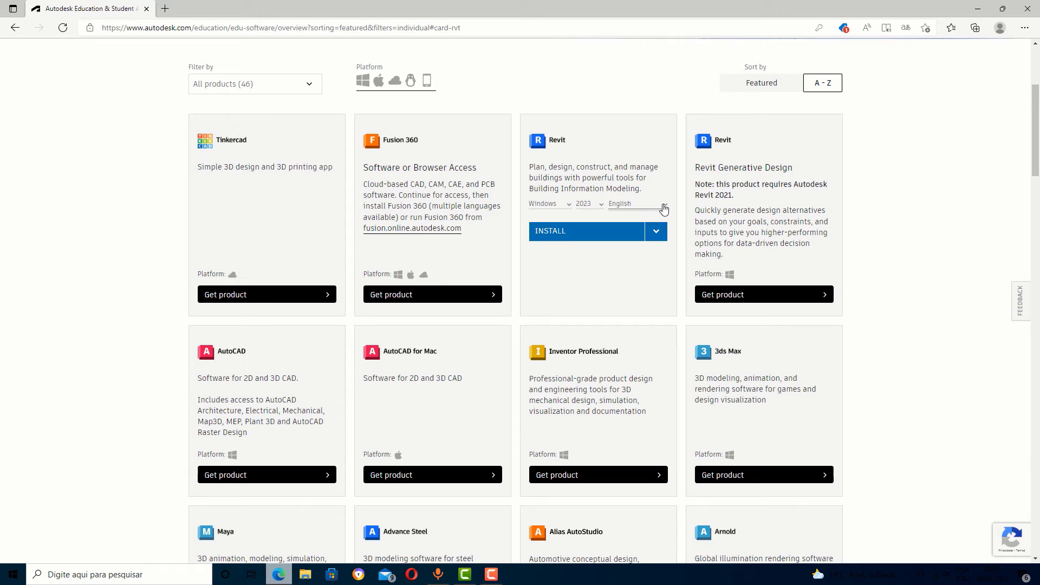
# Set the installer language to Português, choose Install and accept the terms.
pyautogui.click(664, 209)
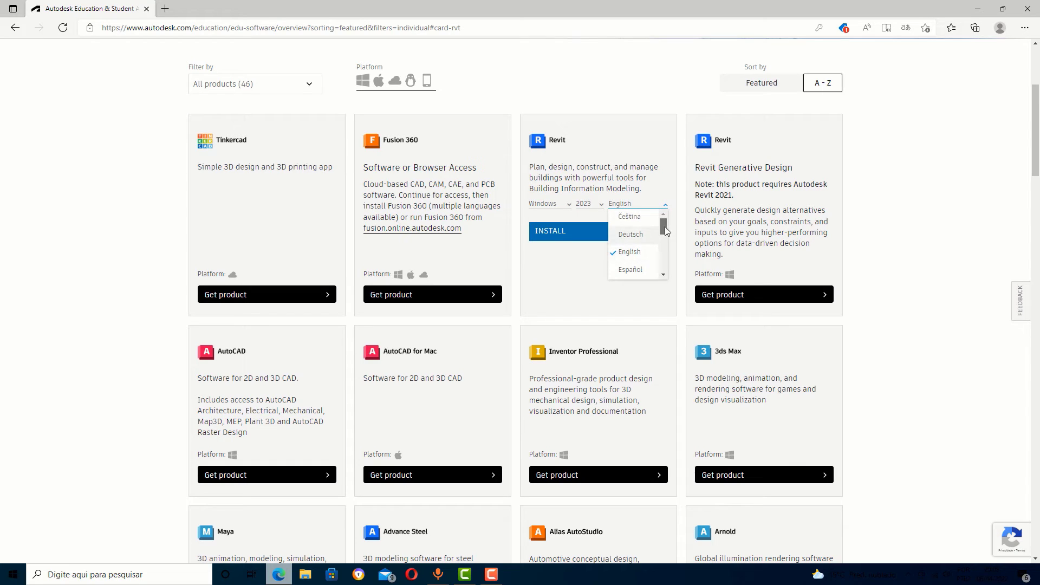
pyautogui.moveTo(664, 232); pyautogui.dragTo(665, 262)
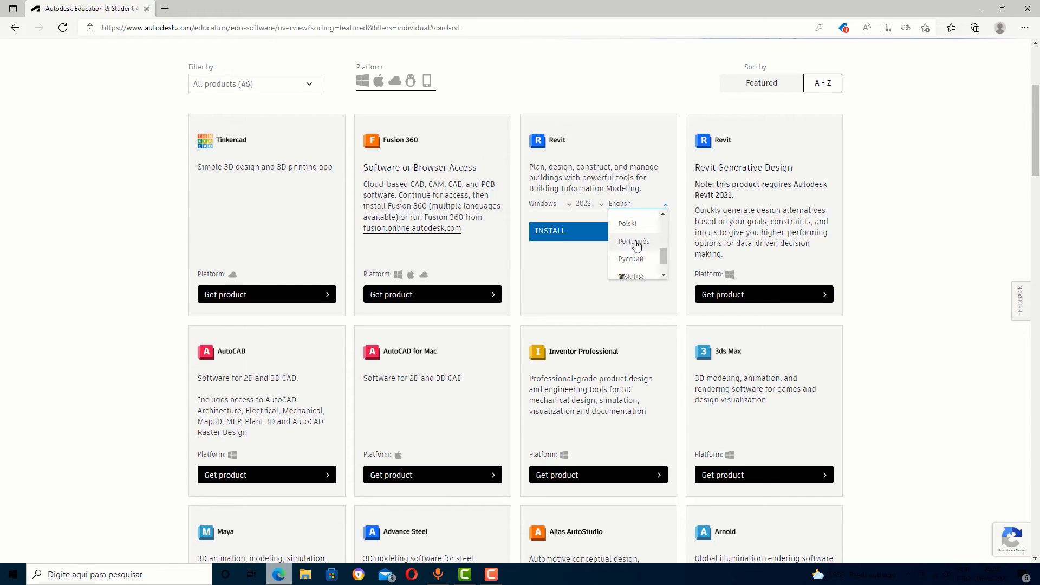
pyautogui.click(637, 246)
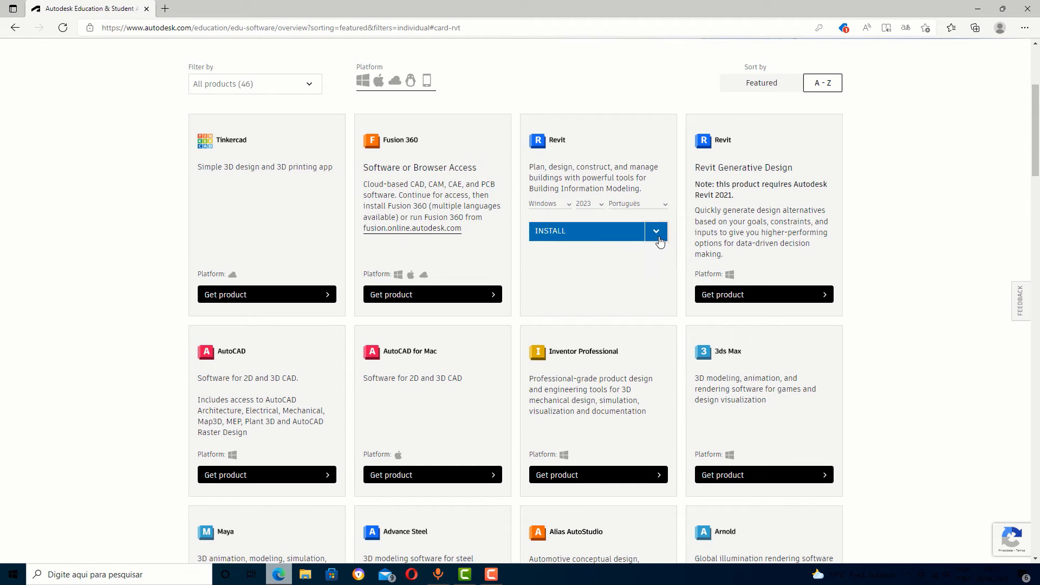
pyautogui.click(656, 233)
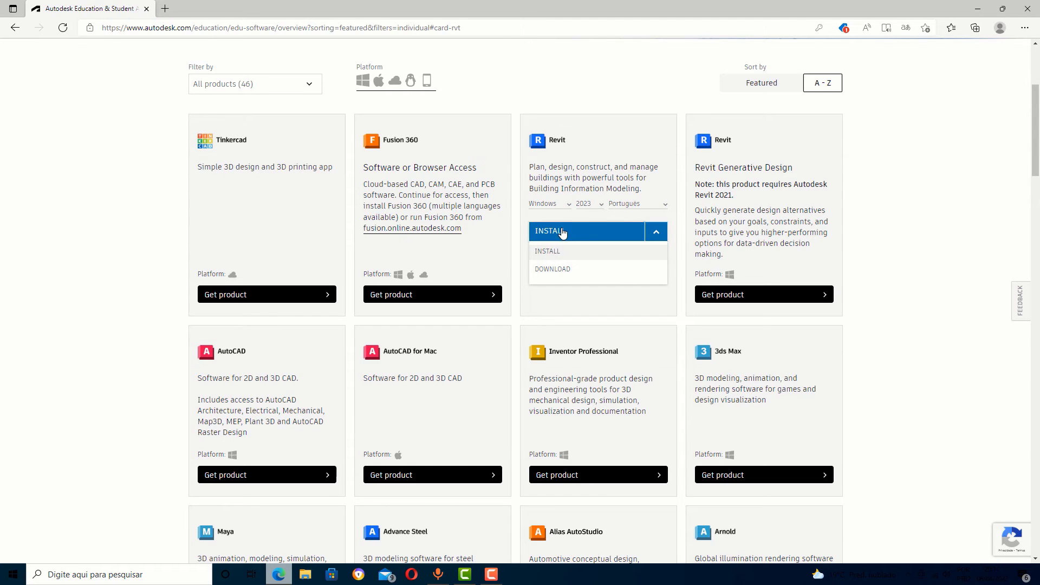
pyautogui.click(562, 232)
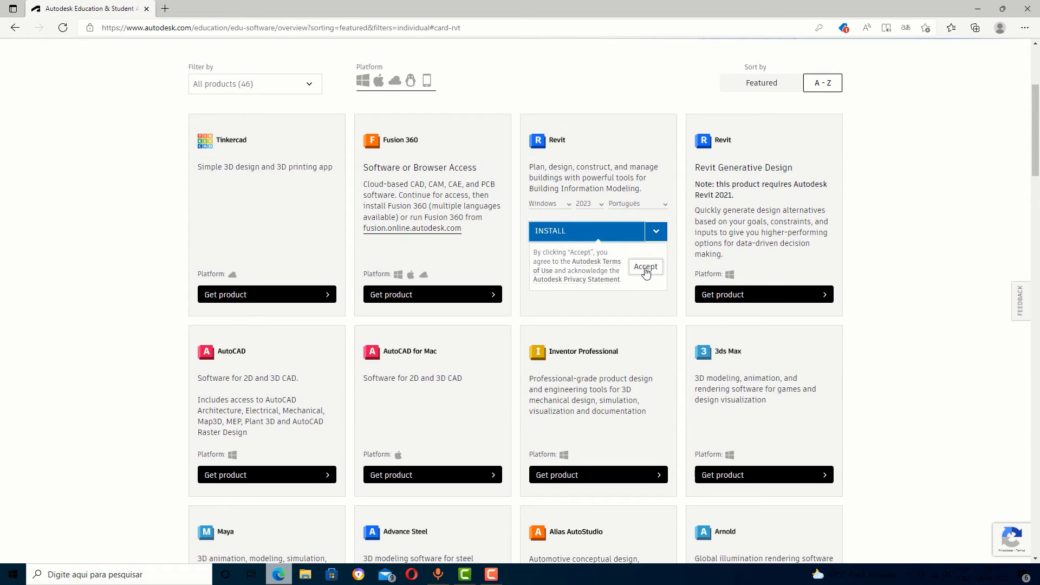
pyautogui.click(646, 268)
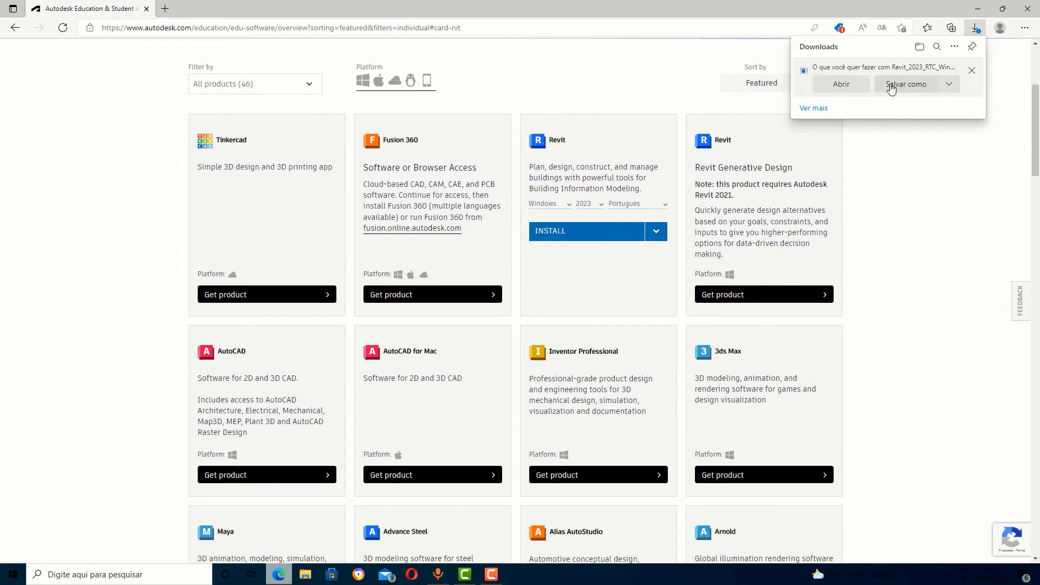
# Save the Revit 2023 web installer to Área de Trabalho and minimize Edge.
pyautogui.moveTo(905, 83)
pyautogui.click(909, 88)
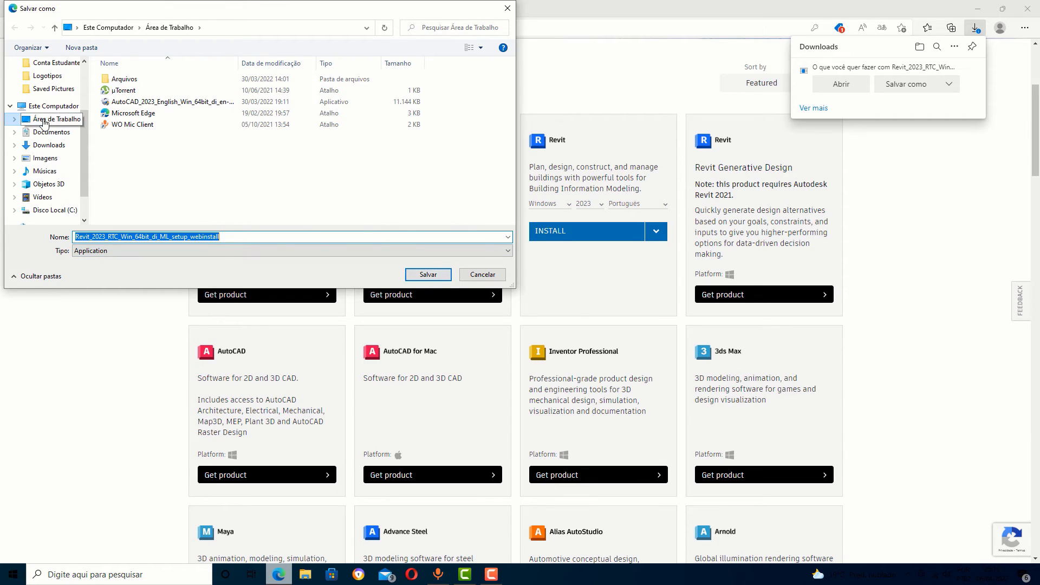
pyautogui.click(428, 275)
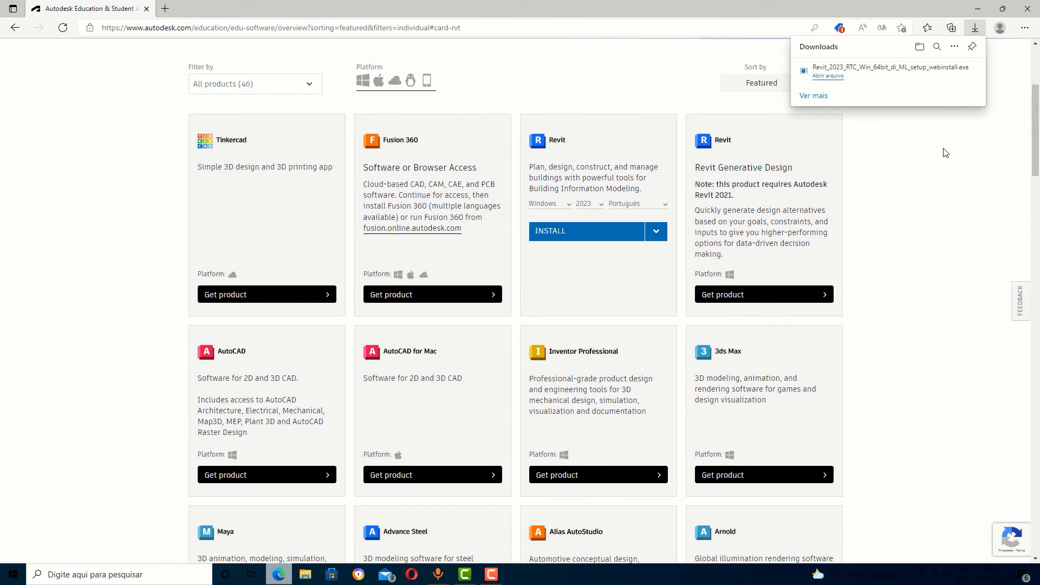
pyautogui.click(981, 11)
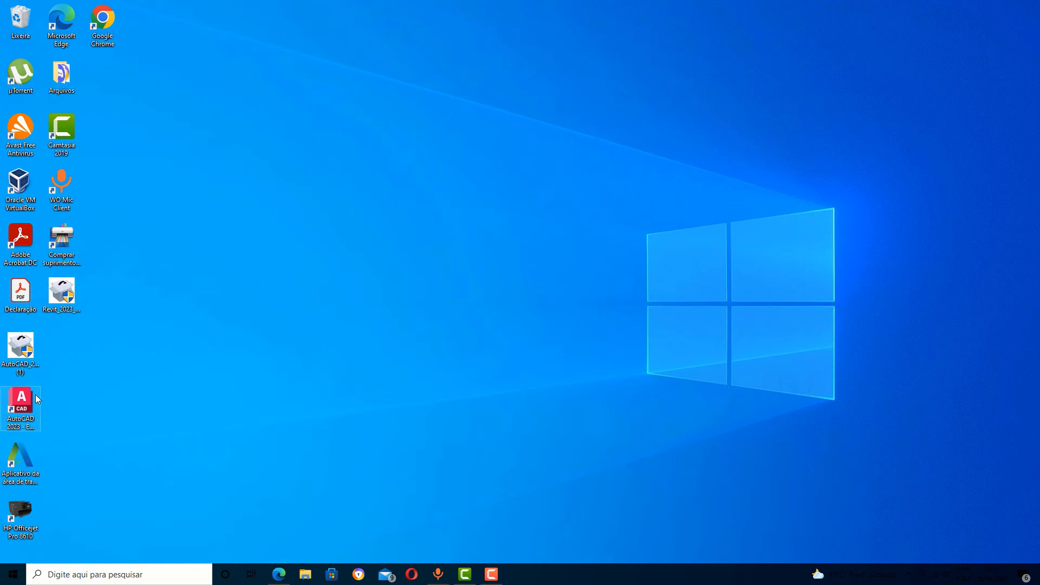
# Run the Revit installer as administrator, install to the default folders, and launch Revit 2023.
pyautogui.rightClick(60, 302)
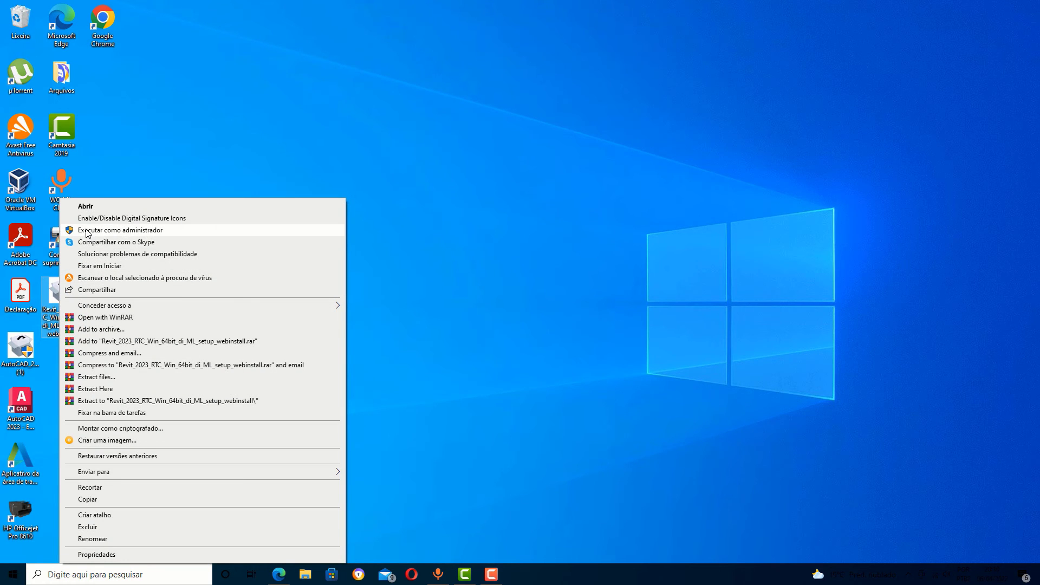
pyautogui.click(124, 232)
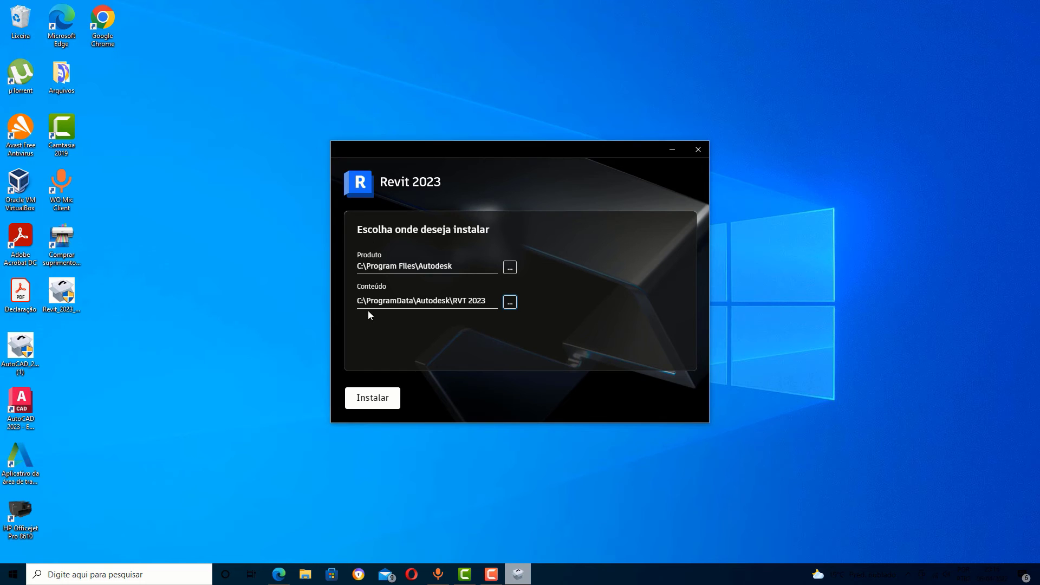
pyautogui.click(370, 399)
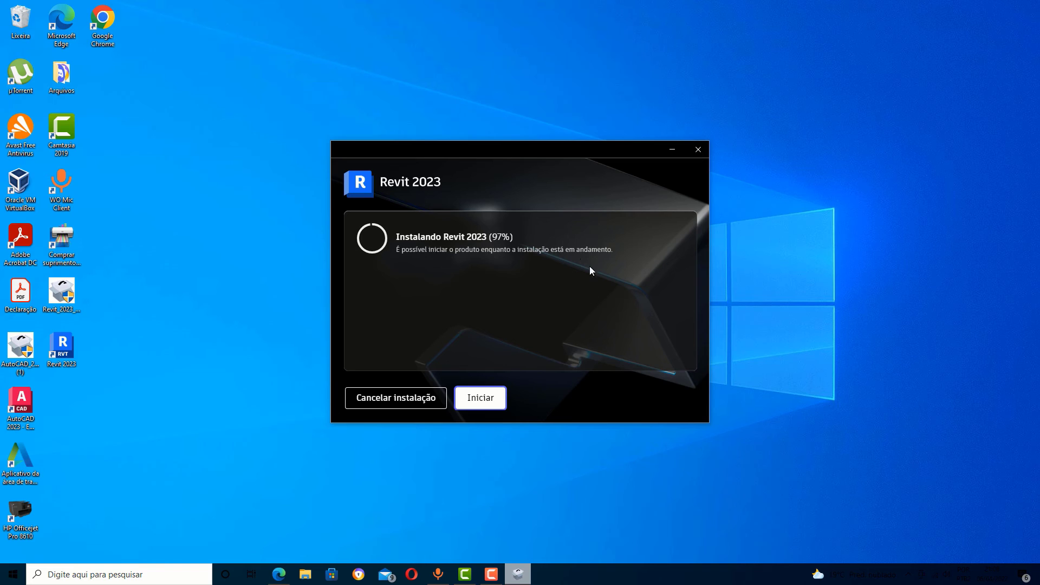
pyautogui.click(479, 402)
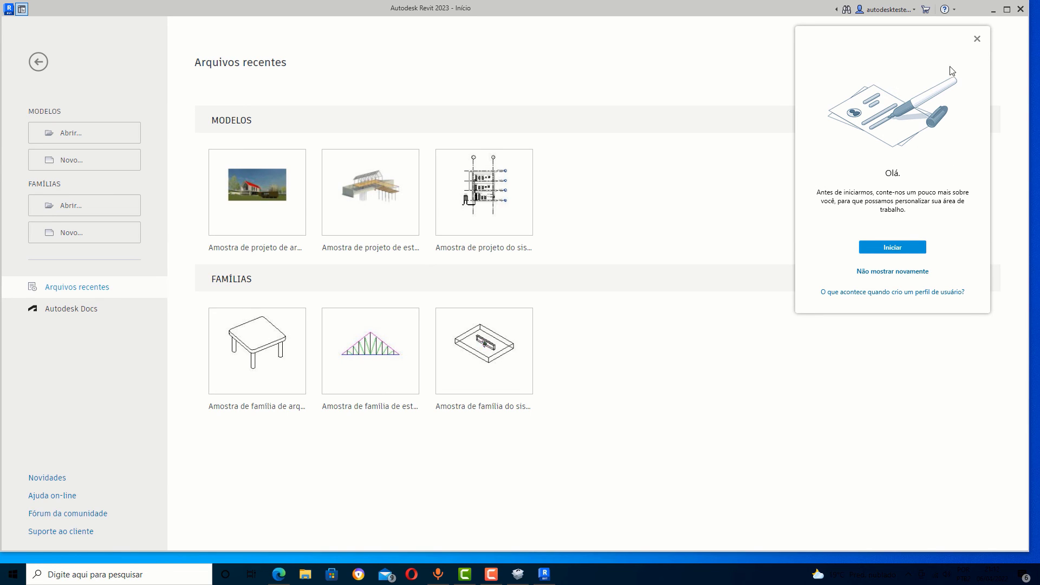
# Dismiss the welcome prompt and create a new project from the Modelo de arquitetura template.
pyautogui.click(977, 39)
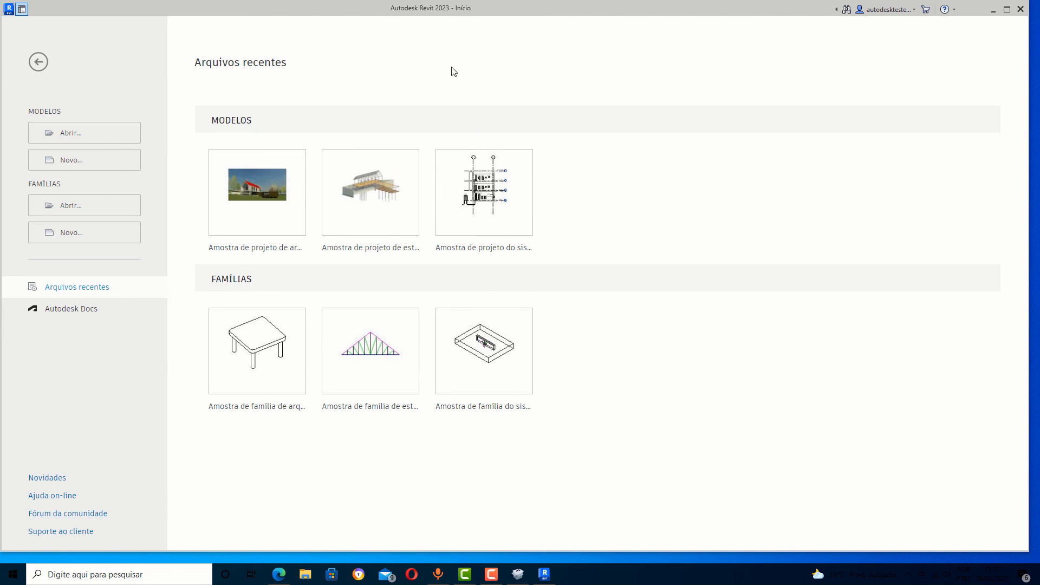
pyautogui.click(72, 161)
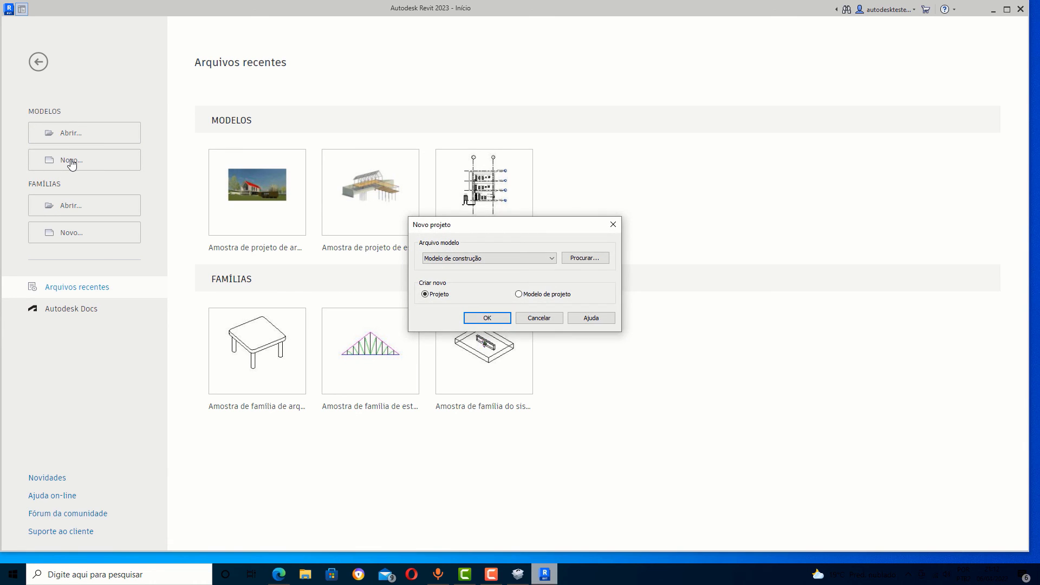
pyautogui.click(550, 258)
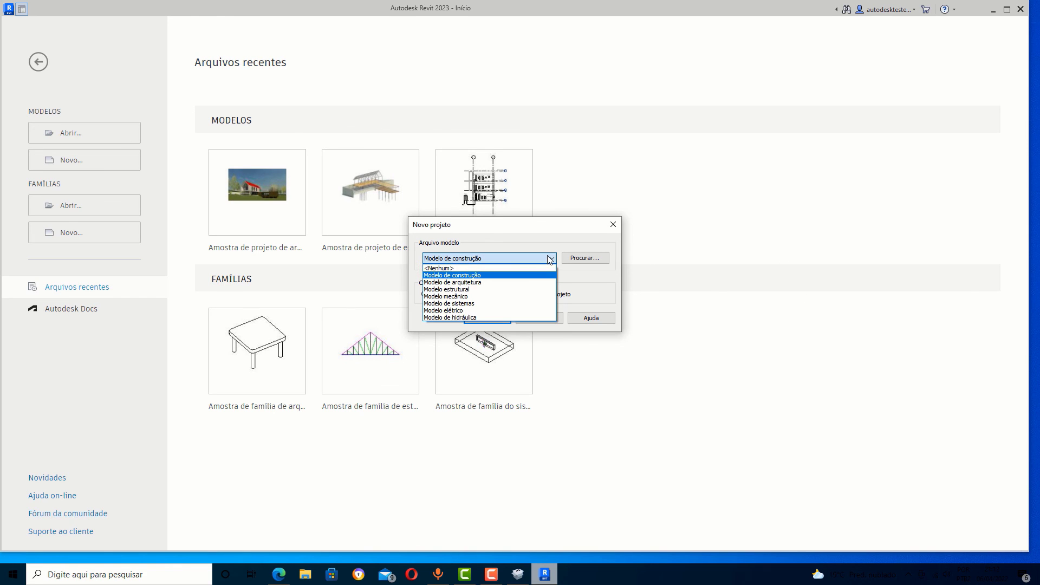
pyautogui.click(452, 282)
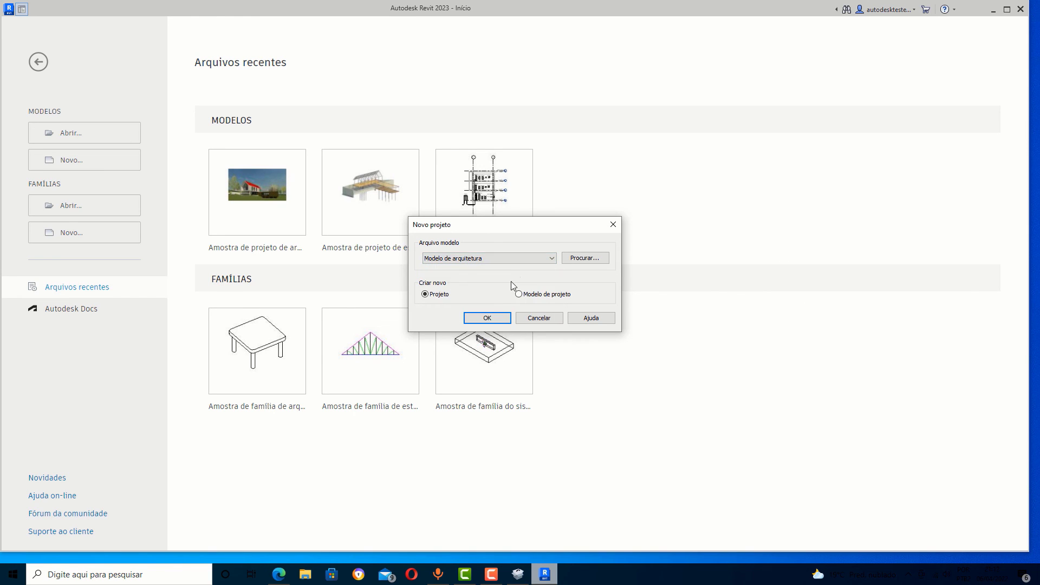
pyautogui.click(488, 319)
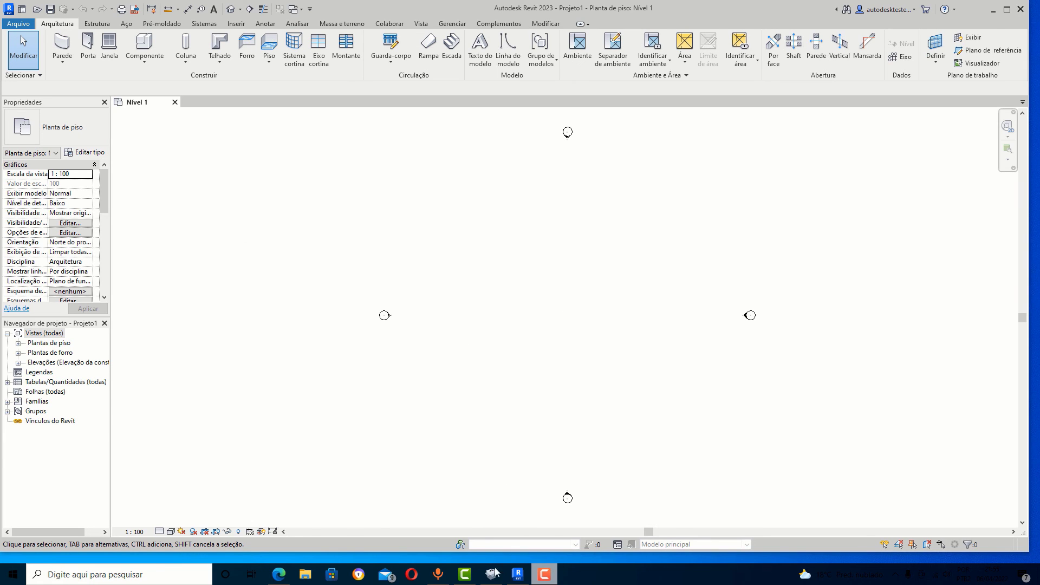
# Dismiss the Revit 2023 installer's restart notice with Concluir, returning to the Nível 1 plan.
pyautogui.click(491, 575)
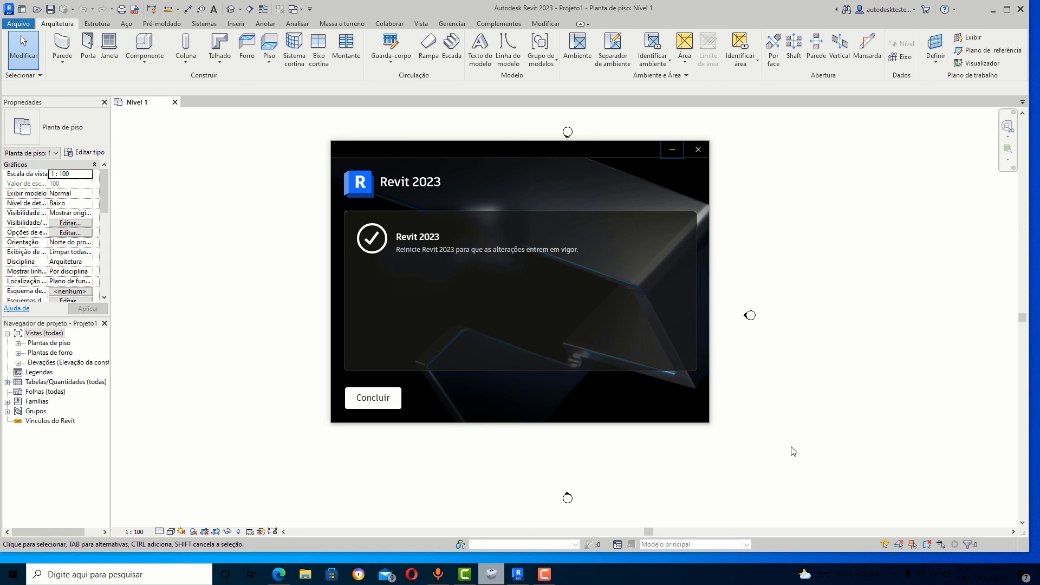
pyautogui.click(379, 400)
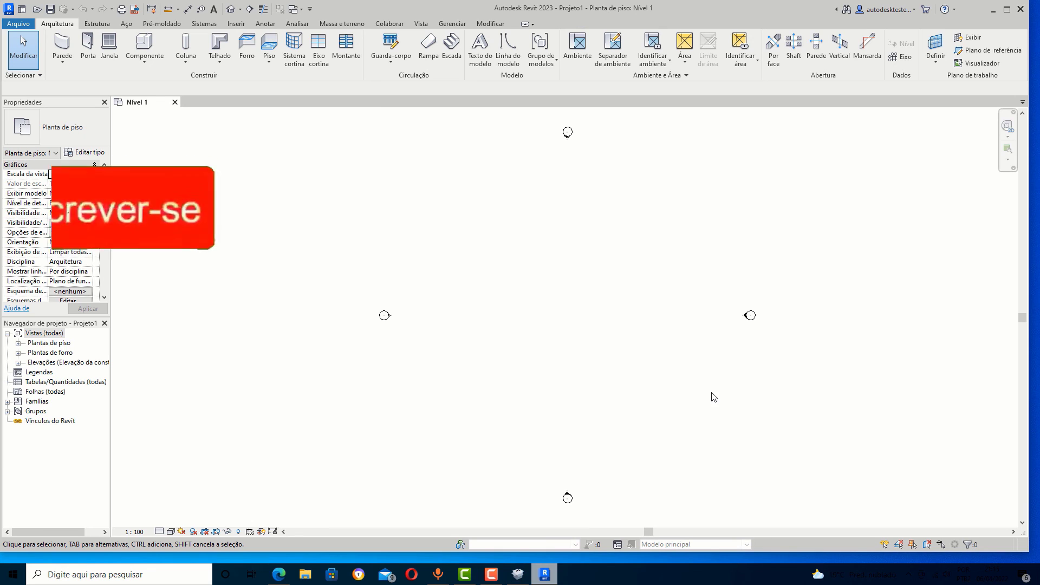